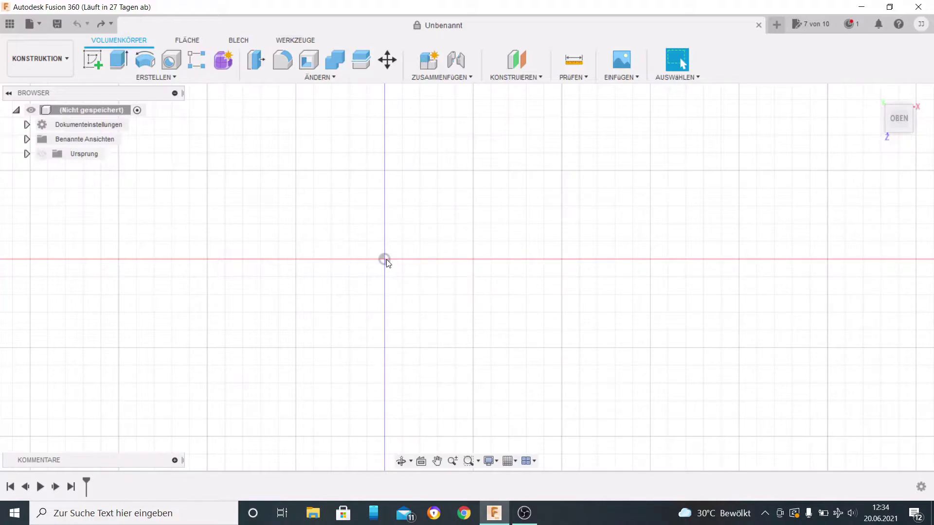
- Sketch a 25 × 25 mm square from the origin on the XY plane
{"action": "left_click", "coordinate": [95, 60]}
{"action": "left_click", "coordinate": [410, 304]}
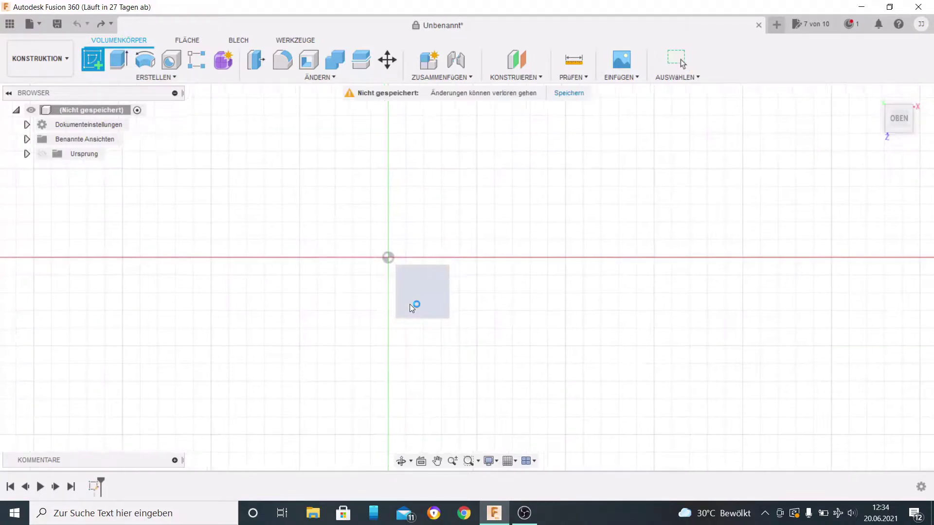
{"action": "left_click", "coordinate": [119, 66]}
{"action": "left_click", "coordinate": [119, 60]}
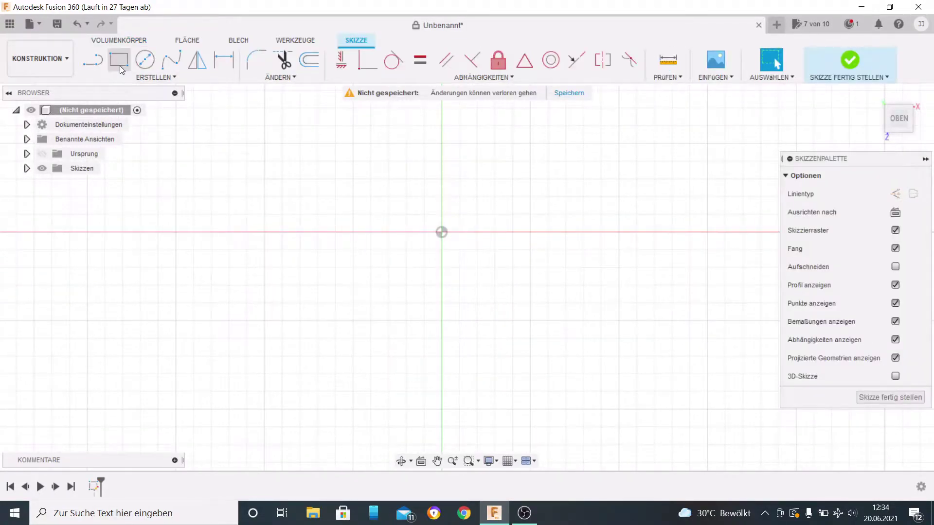
{"action": "left_click", "coordinate": [442, 233]}
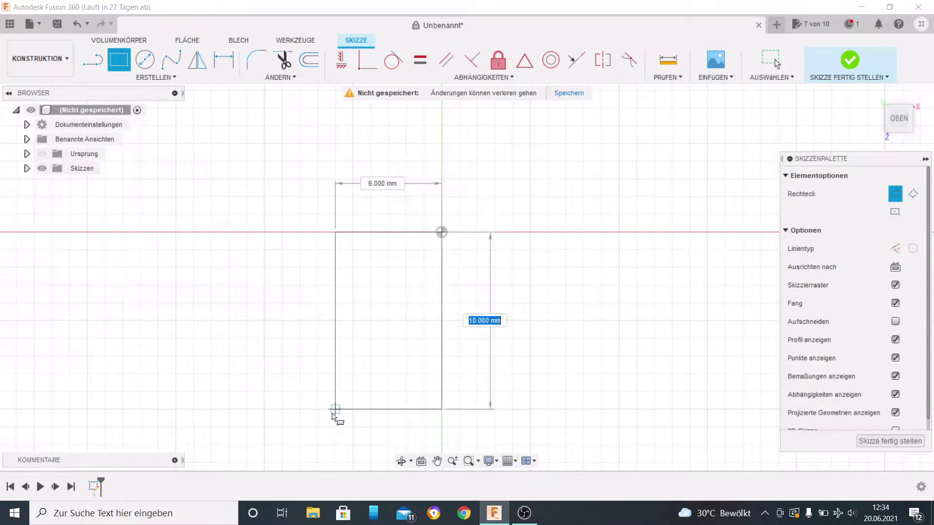
{"action": "scroll", "coordinate": [208, 434], "scroll_direction": "down", "scroll_amount": 5}
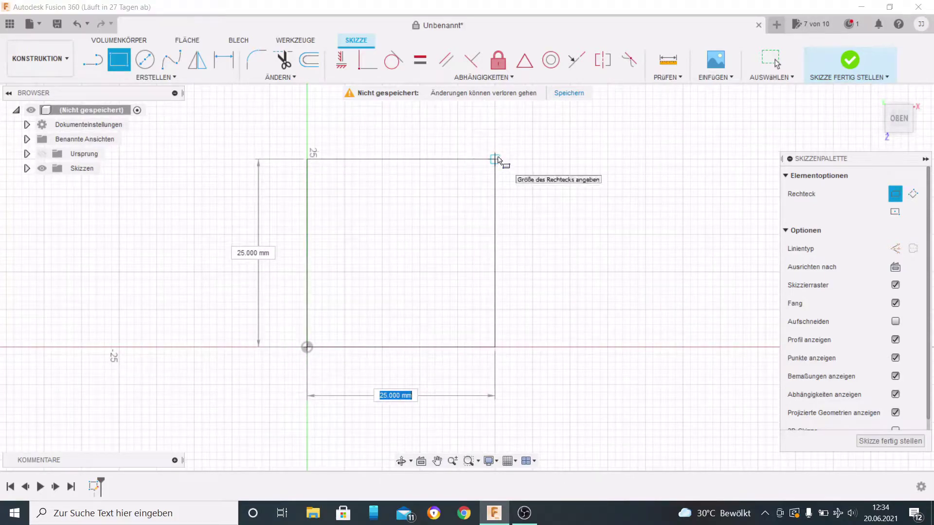
{"action": "left_click", "coordinate": [496, 159]}
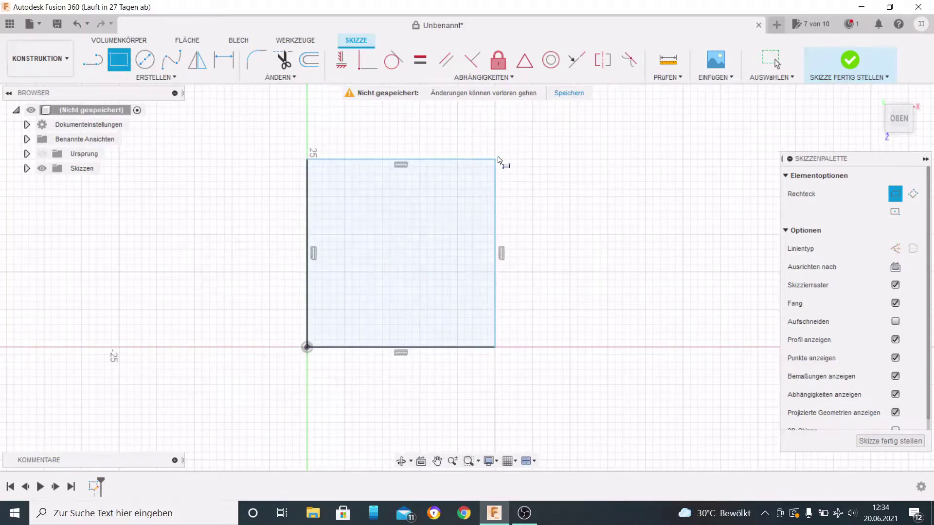
{"action": "left_click", "coordinate": [852, 62]}
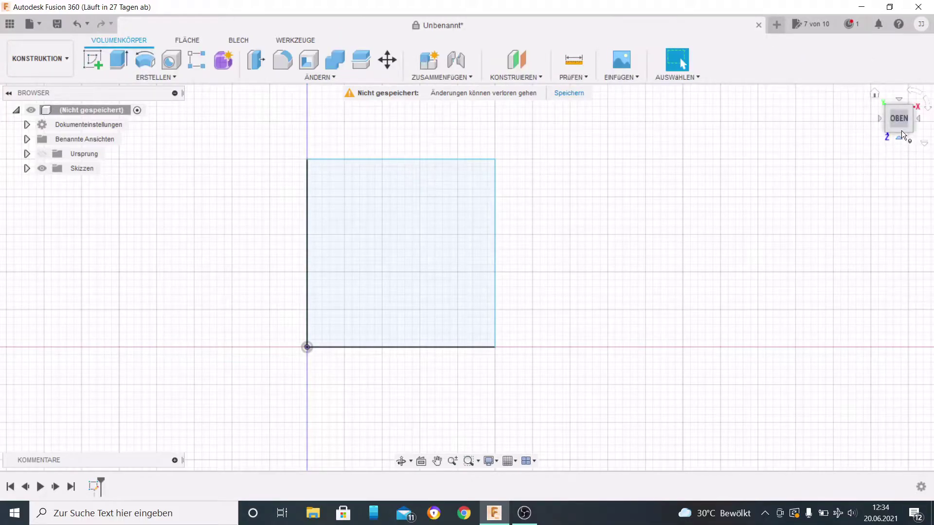
- Extrude the square profile 5 mm into a solid box
{"action": "left_click", "coordinate": [900, 131]}
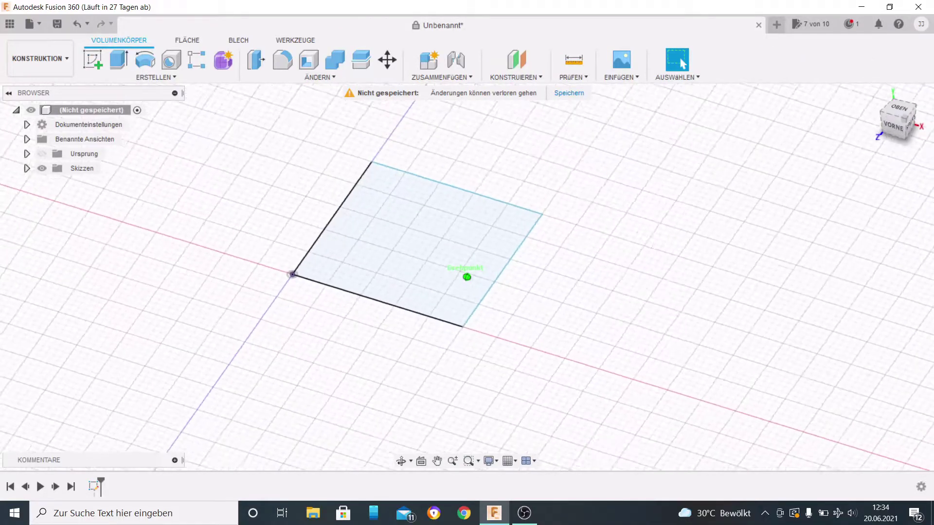
{"action": "left_click", "coordinate": [417, 241]}
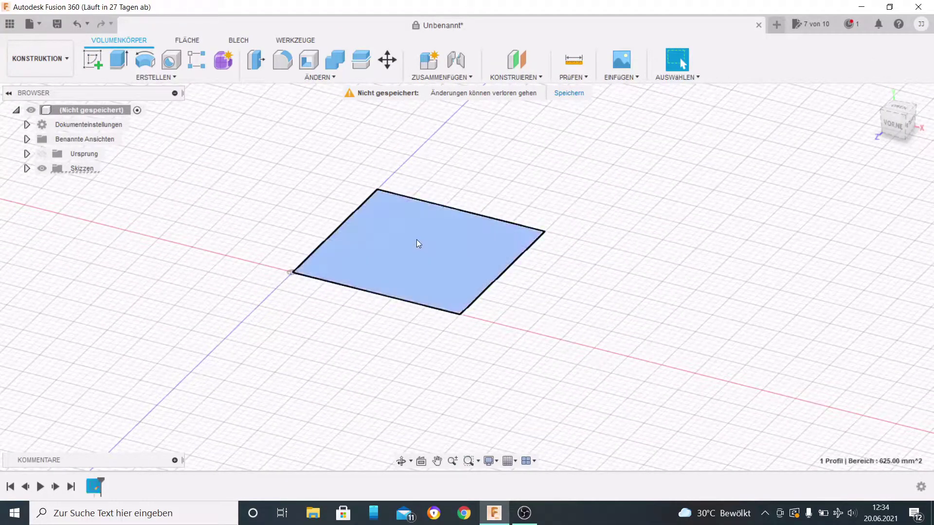
{"action": "left_click", "coordinate": [119, 65]}
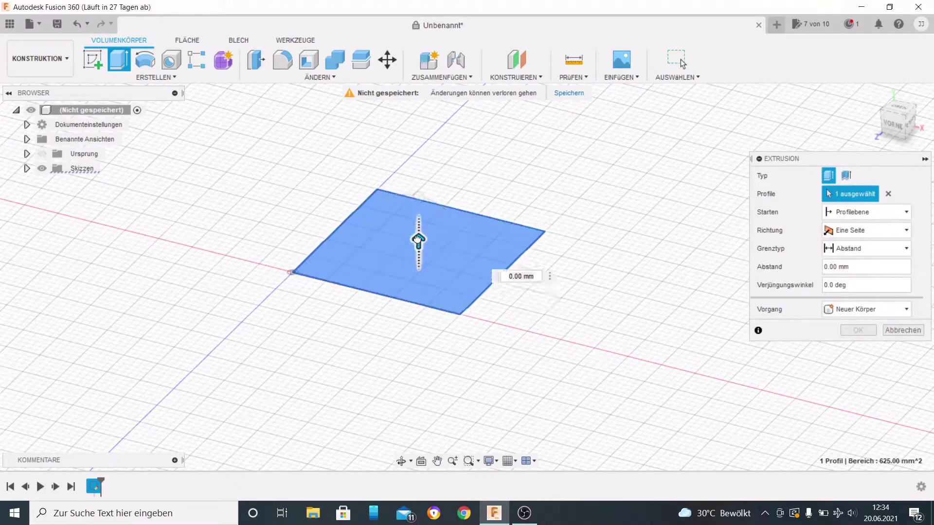
{"action": "left_click_drag", "start_coordinate": [417, 240], "coordinate": [418, 209]}
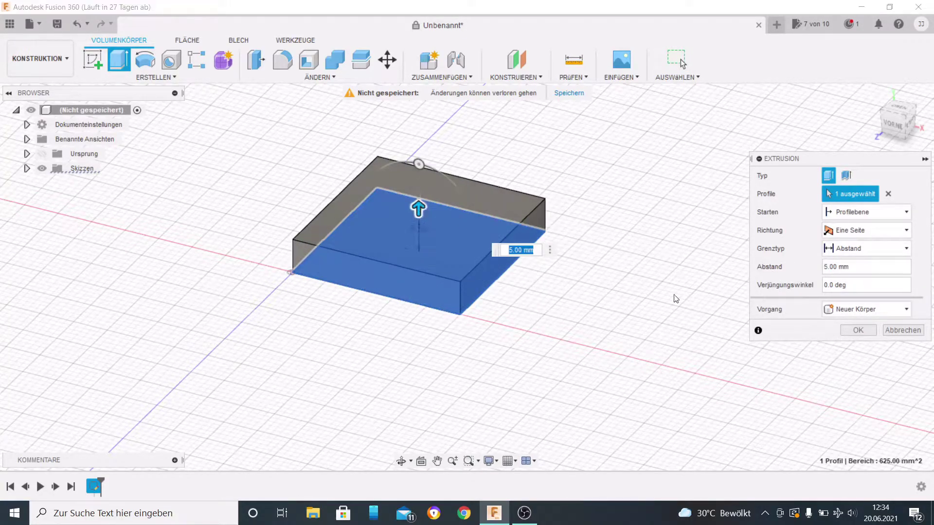
{"action": "left_click", "coordinate": [868, 333]}
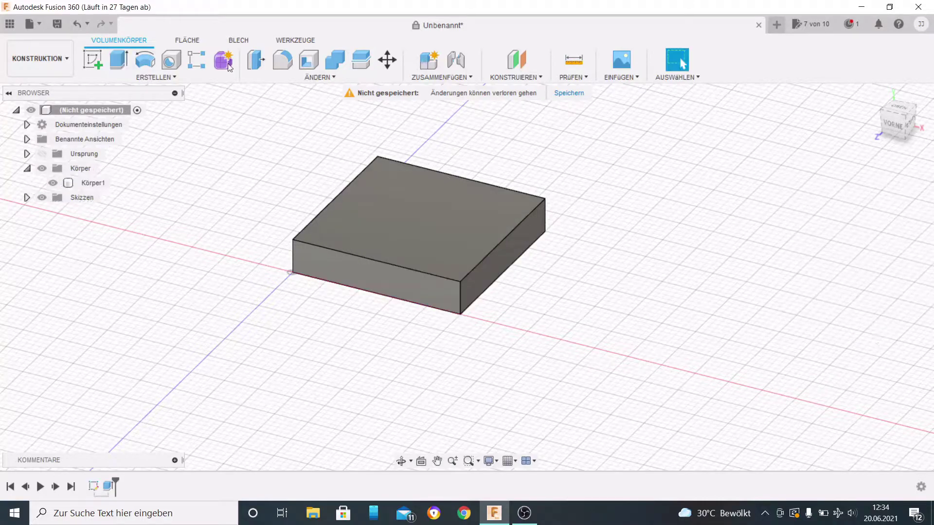
- On the box's front face, sketch a full-height circle with a concentric Ø2.5 mm circle at the left end edge
{"action": "left_click", "coordinate": [99, 59]}
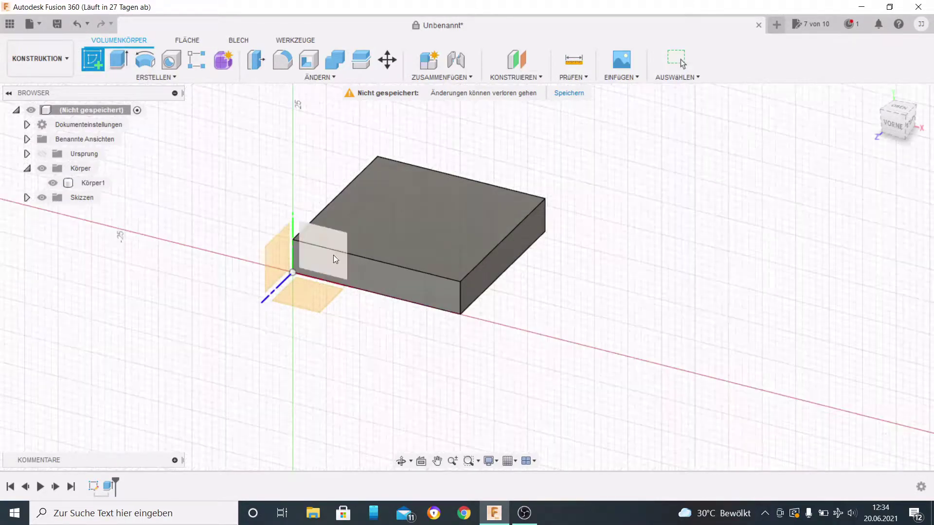
{"action": "left_click", "coordinate": [408, 284]}
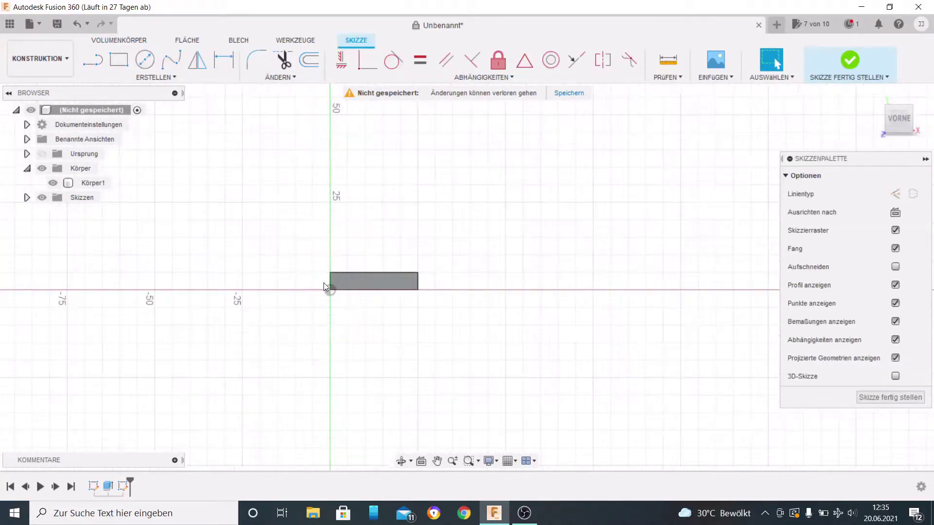
{"action": "scroll", "coordinate": [324, 287], "scroll_direction": "up", "scroll_amount": 5}
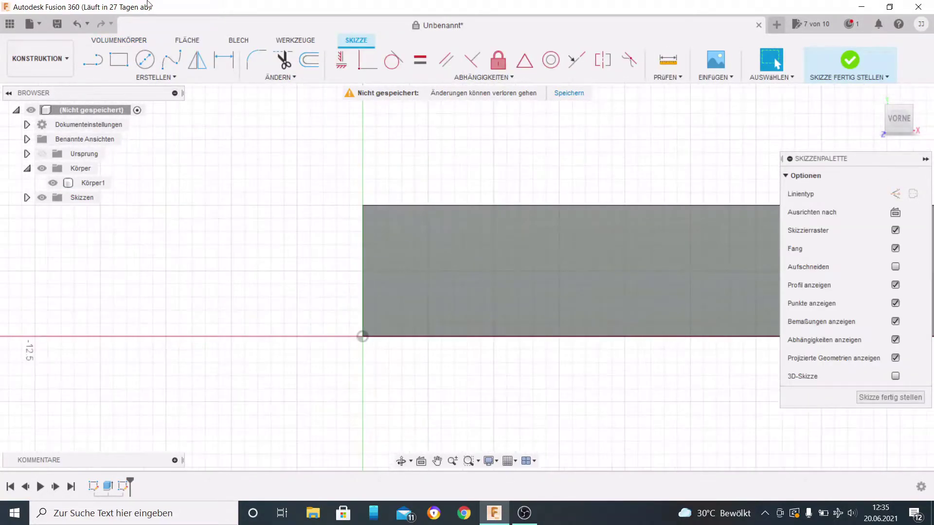
{"action": "left_click", "coordinate": [145, 59]}
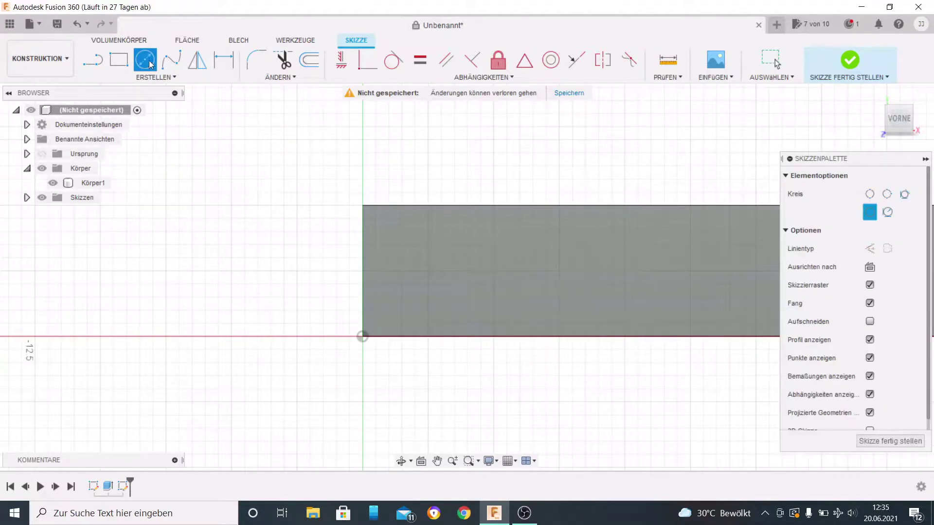
{"action": "left_click", "coordinate": [363, 271]}
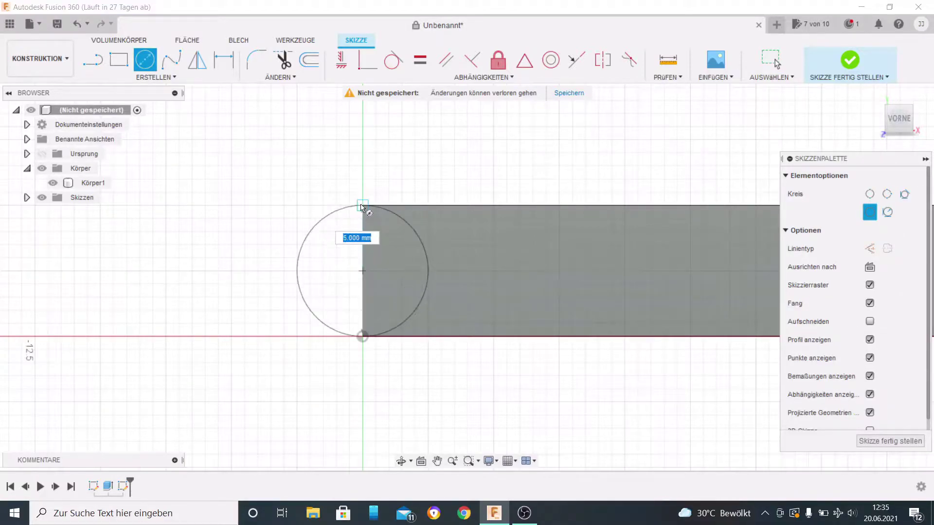
{"action": "left_click", "coordinate": [361, 206]}
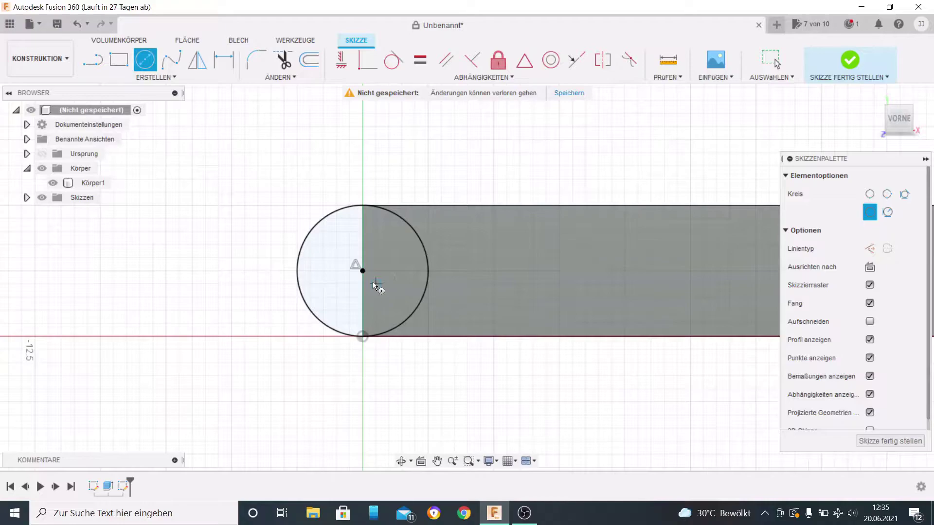
{"action": "left_click", "coordinate": [363, 271]}
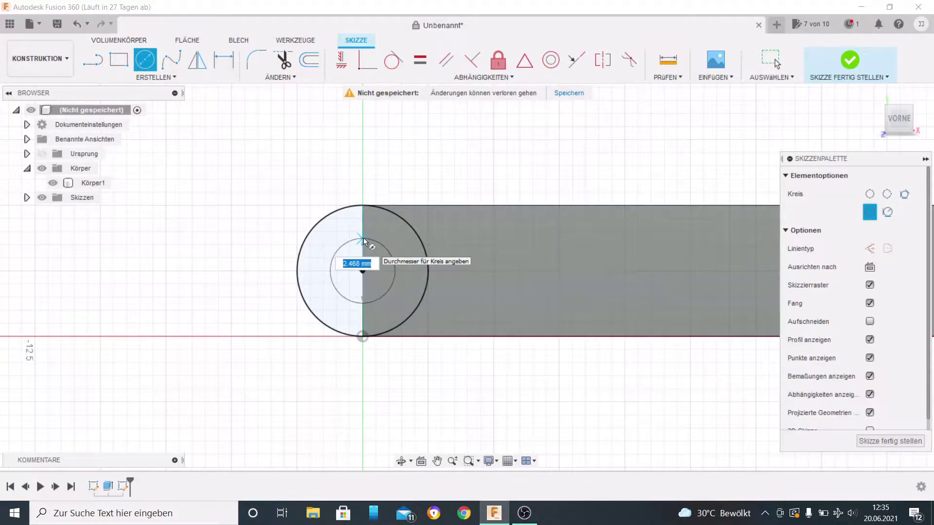
{"action": "type", "text": "2"}
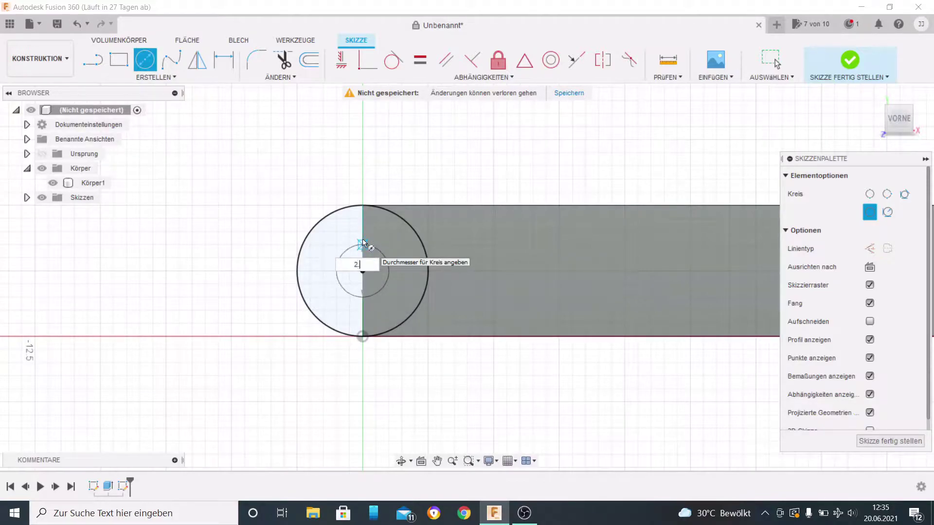
{"action": "type", "text": ".5"}
{"action": "key", "text": "Return"}
{"action": "key", "text": "Escape"}
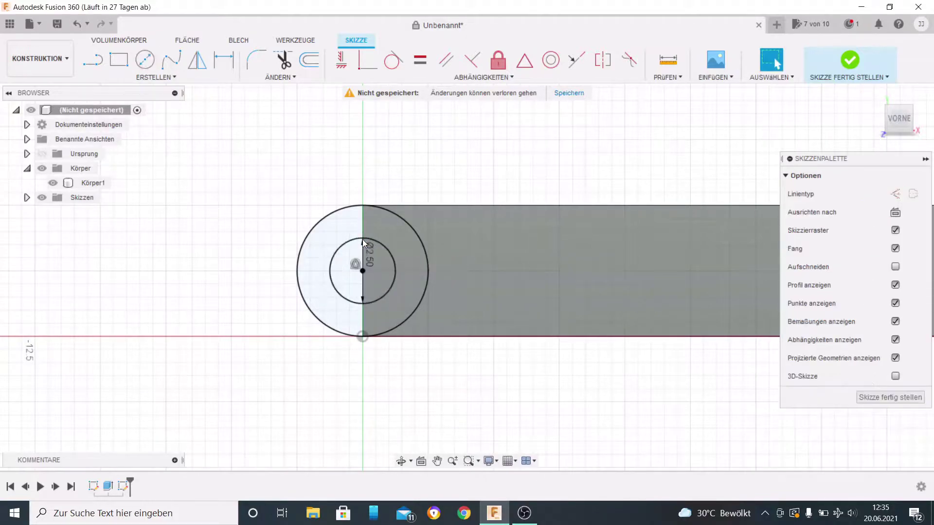
{"action": "scroll", "coordinate": [363, 240], "scroll_direction": "down", "scroll_amount": 3}
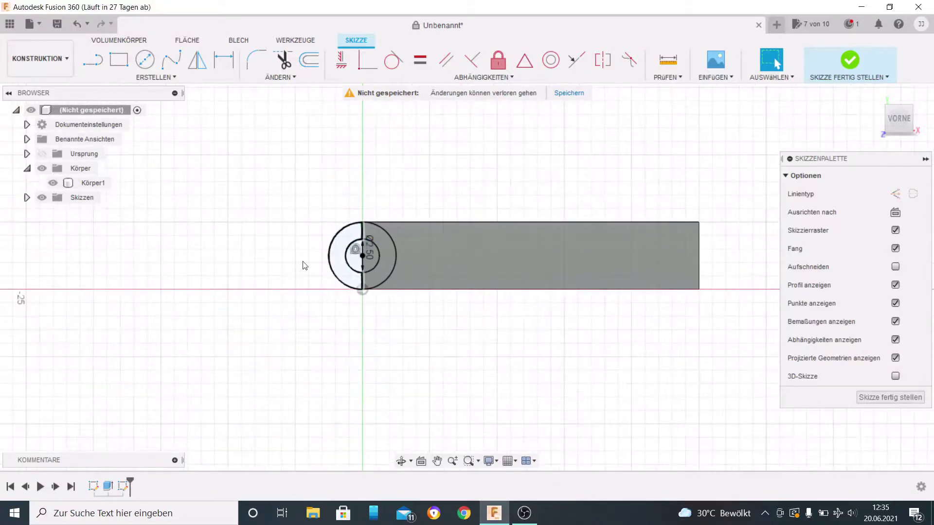
{"action": "scroll", "coordinate": [227, 299], "scroll_direction": "down", "scroll_amount": 3}
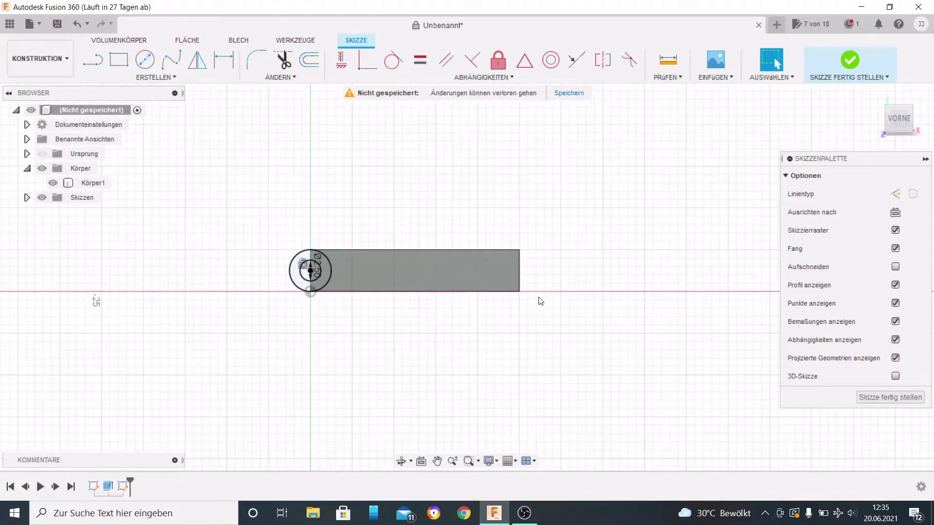
{"action": "scroll", "coordinate": [539, 297], "scroll_direction": "up", "scroll_amount": 5}
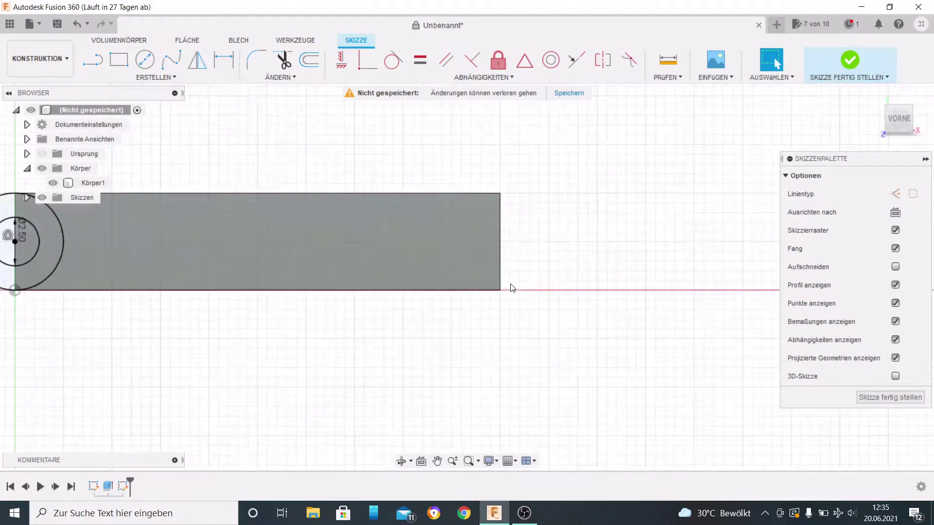
- Add a full-height circle with a concentric Ø2.5 mm circle on the right end edge
{"action": "left_click", "coordinate": [145, 59]}
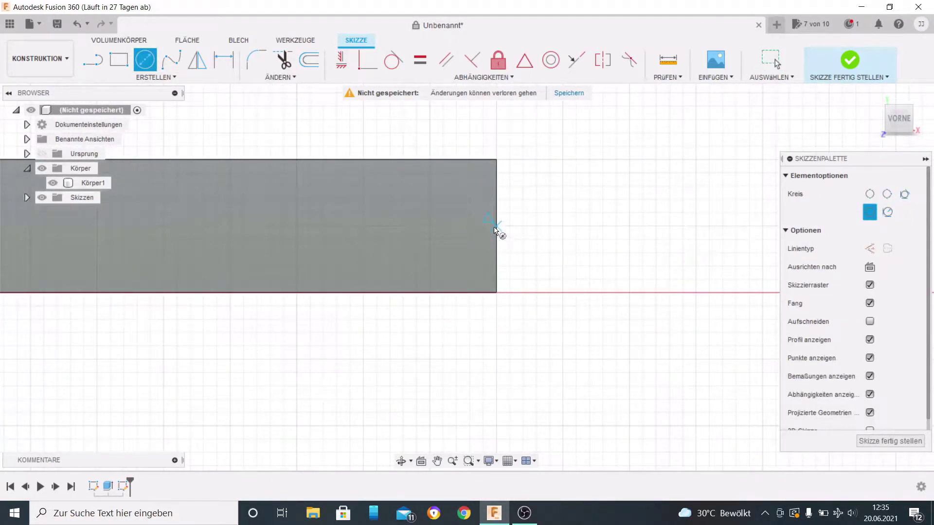
{"action": "left_click", "coordinate": [496, 226]}
{"action": "left_click", "coordinate": [496, 161]}
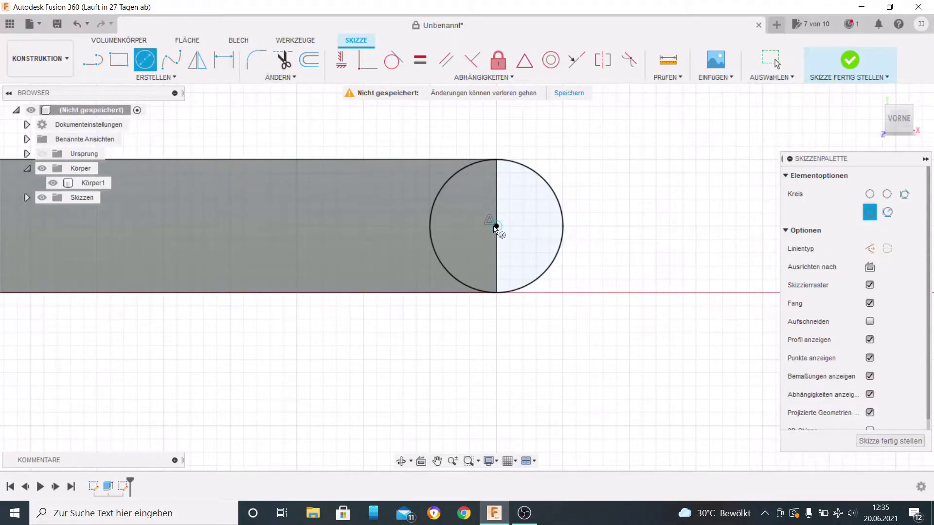
{"action": "left_click", "coordinate": [496, 226]}
{"action": "type", "text": "2.5"}
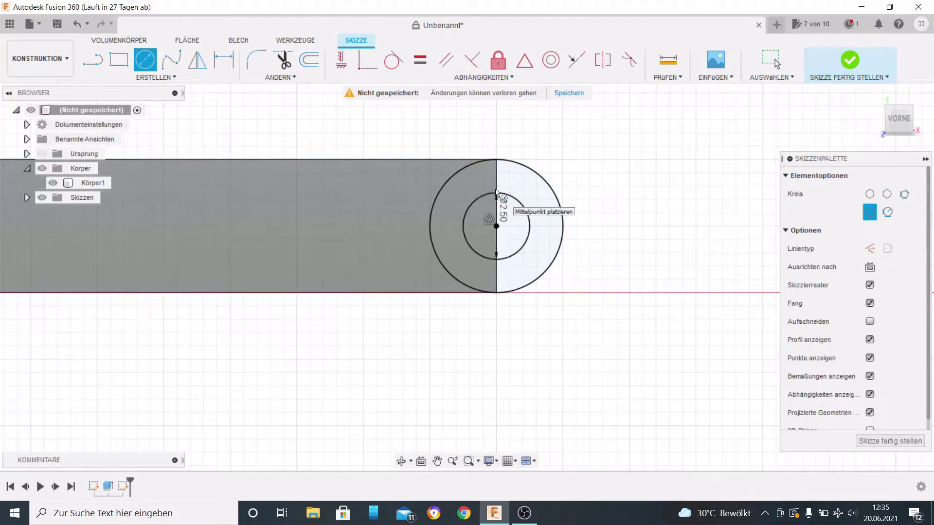
{"action": "key", "text": "Return"}
- Draw 2.5 mm wide rectangles at the right and left ends, starting from the bottom corner points
{"action": "left_click", "coordinate": [119, 63]}
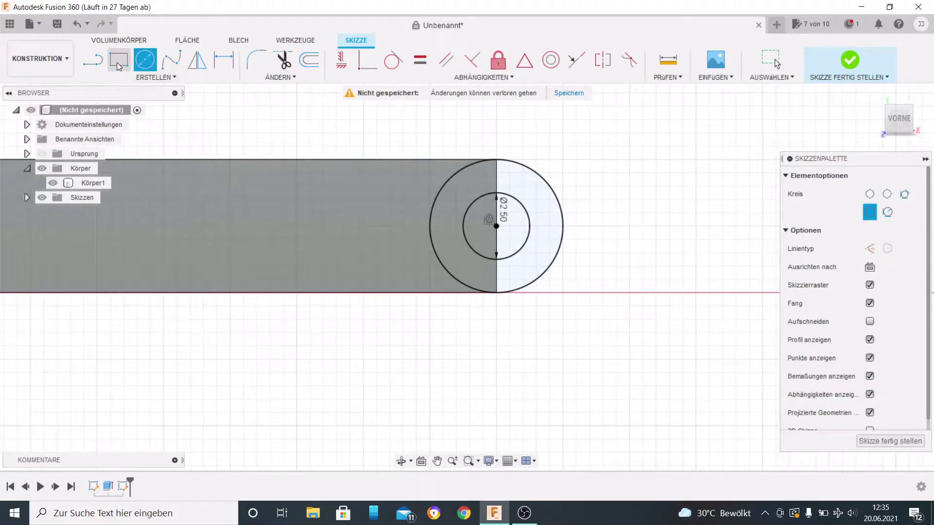
{"action": "left_click", "coordinate": [497, 294]}
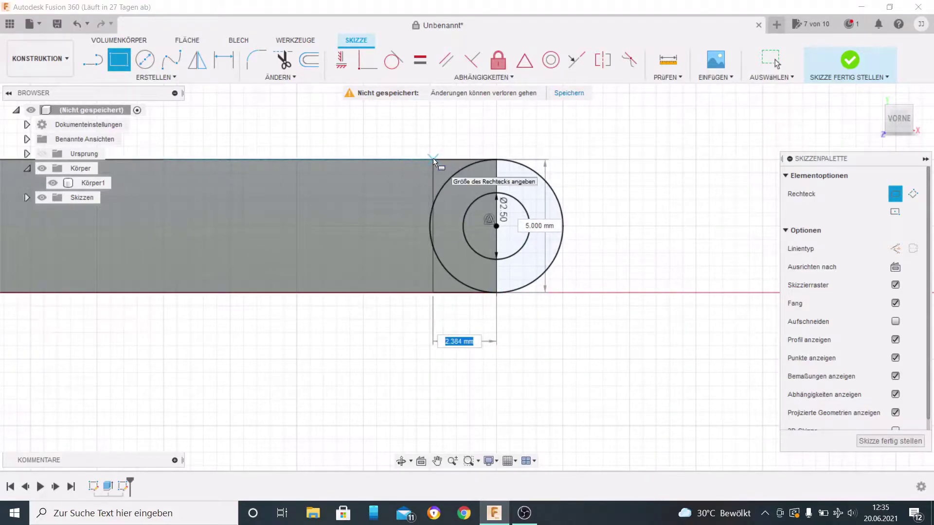
{"action": "type", "text": "2.5"}
{"action": "key", "text": "Return"}
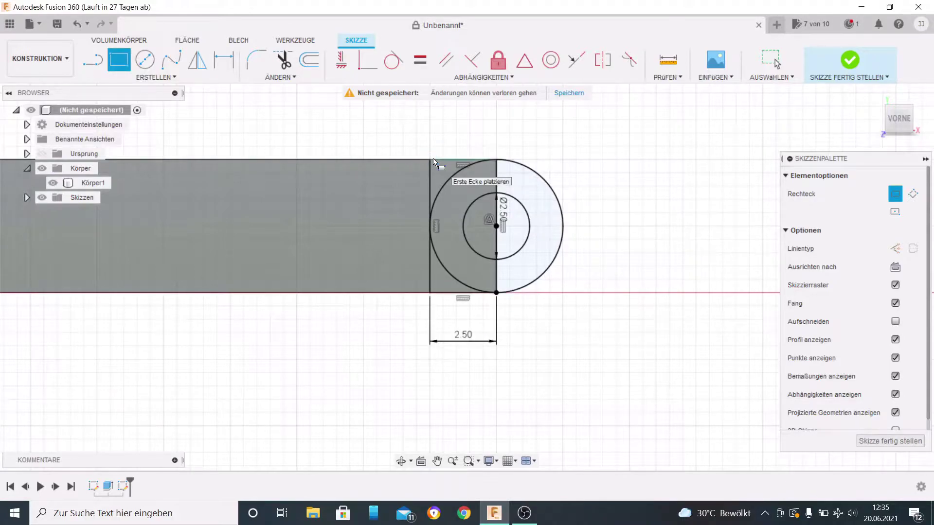
{"action": "scroll", "coordinate": [645, 233], "scroll_direction": "down", "scroll_amount": 3}
{"action": "scroll", "coordinate": [517, 247], "scroll_direction": "up", "scroll_amount": 2}
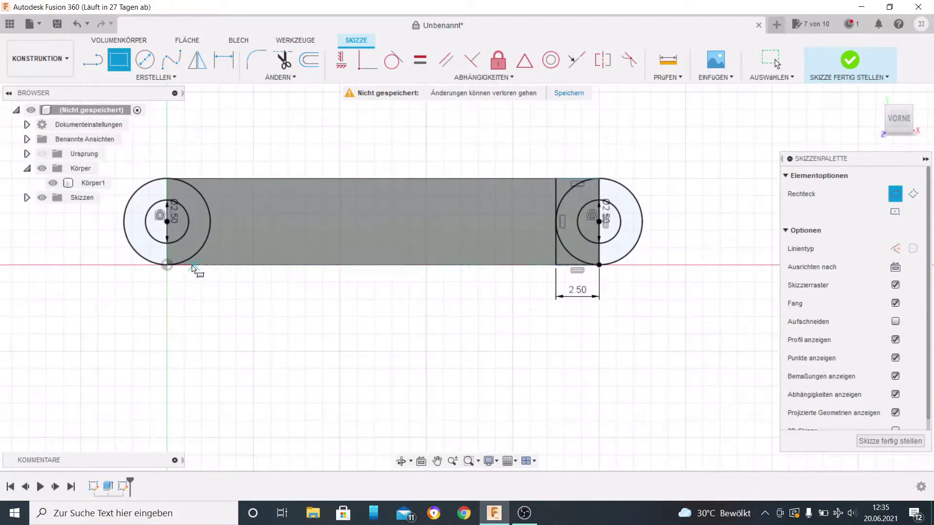
{"action": "left_click", "coordinate": [167, 266]}
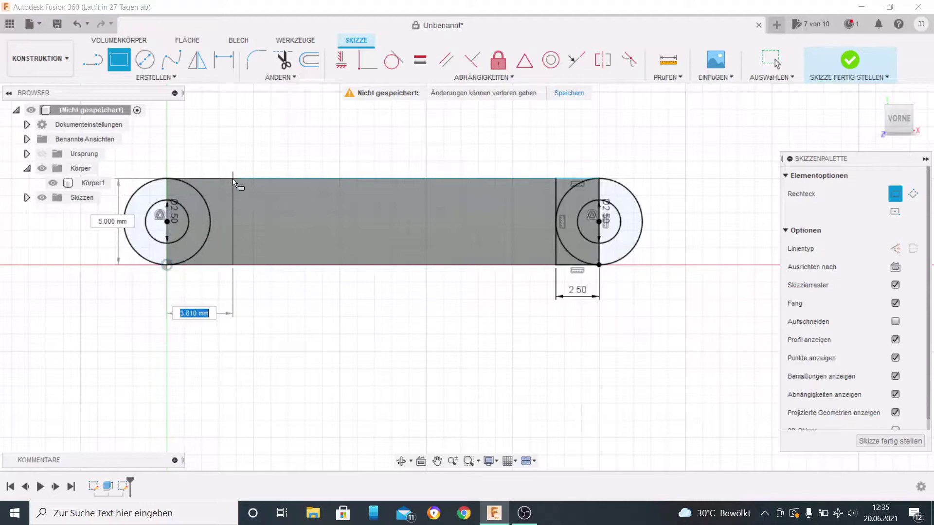
{"action": "type", "text": "2.5"}
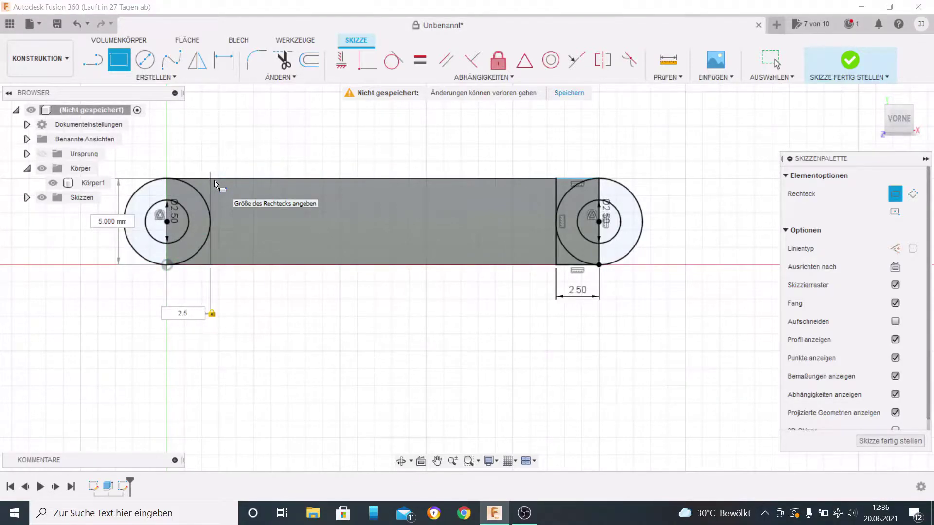
{"action": "key", "text": "Return"}
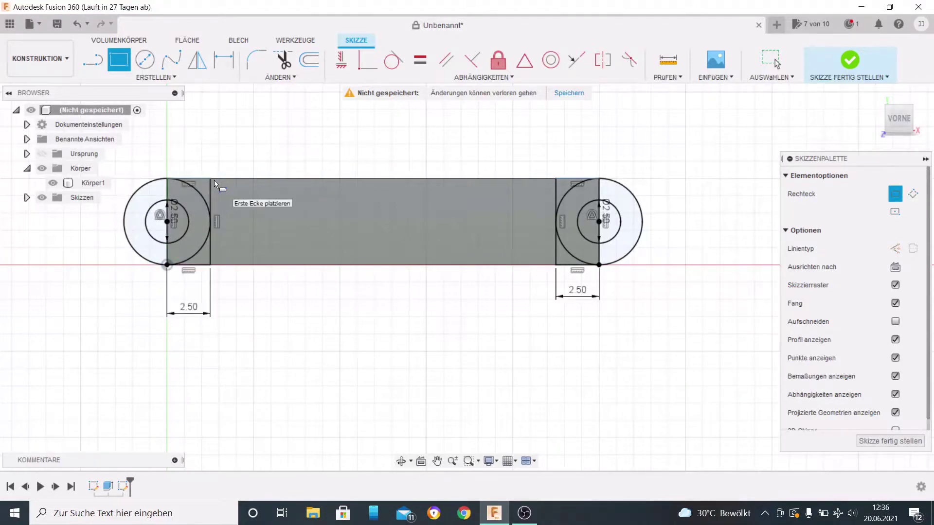
- Finish the sketch and select six profiles: two corners and a half-ring at each end
{"action": "left_click", "coordinate": [849, 60]}
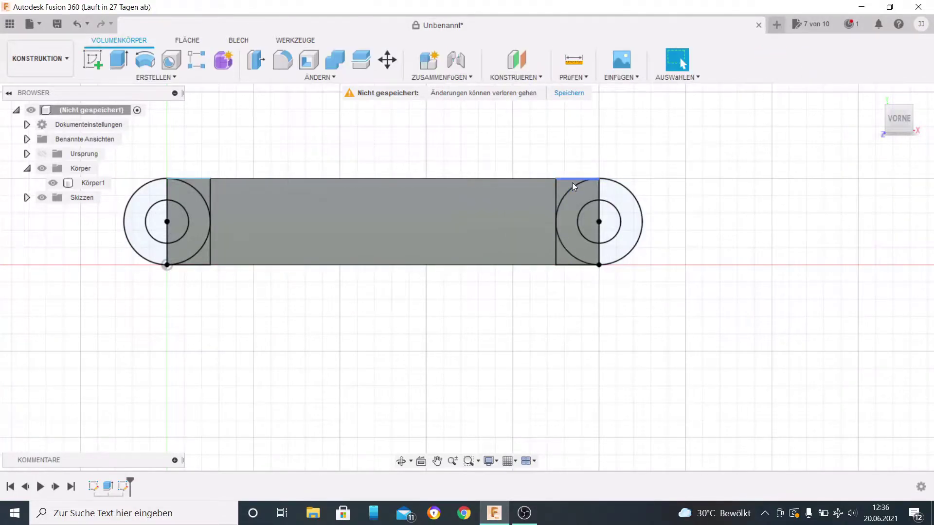
{"action": "left_click", "coordinate": [564, 185]}
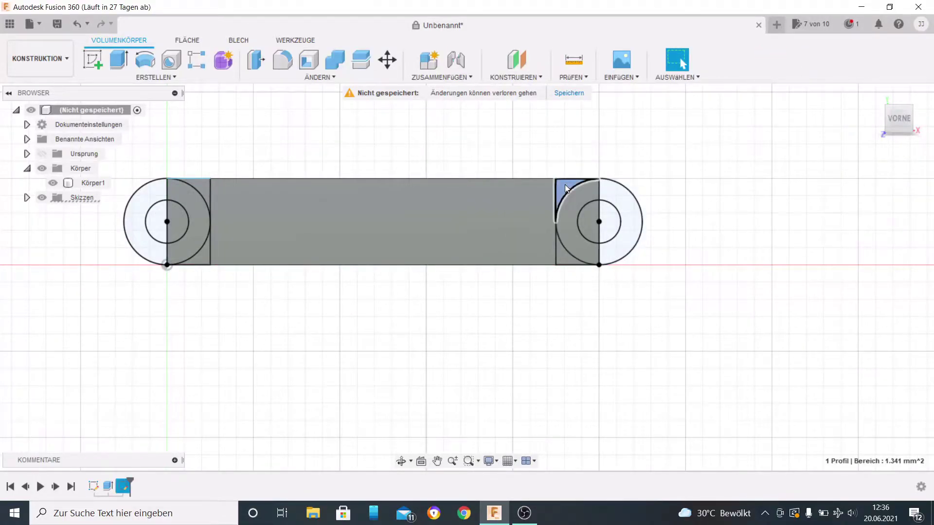
{"action": "left_click", "coordinate": [570, 214]}
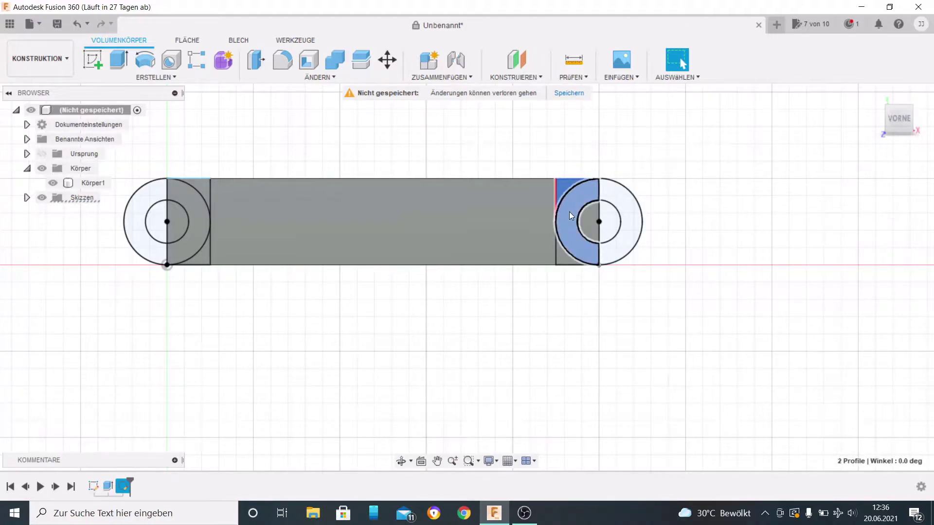
{"action": "left_click", "coordinate": [561, 256]}
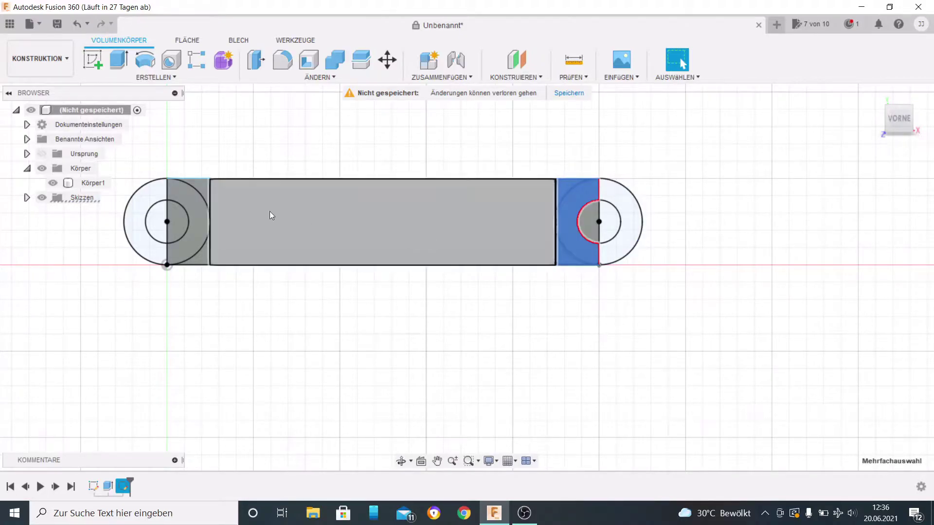
{"action": "left_click", "coordinate": [202, 186]}
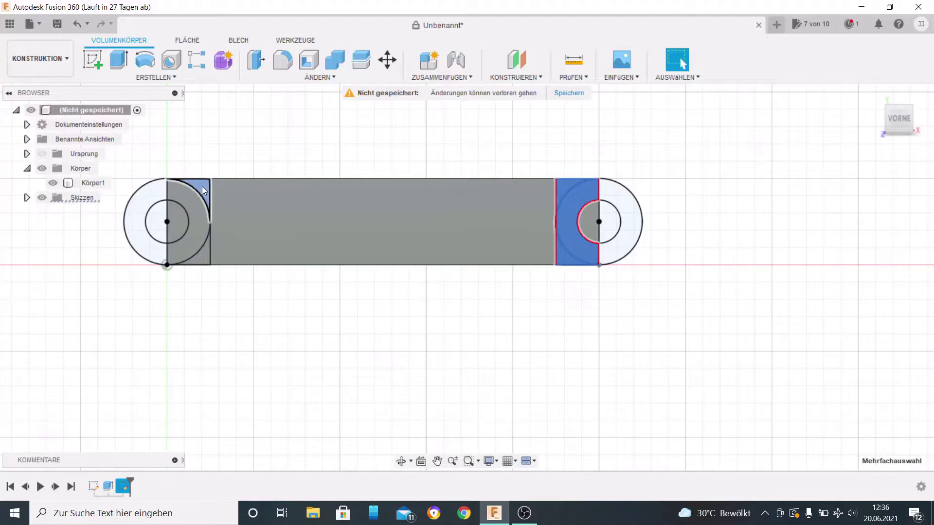
{"action": "left_click", "coordinate": [193, 200]}
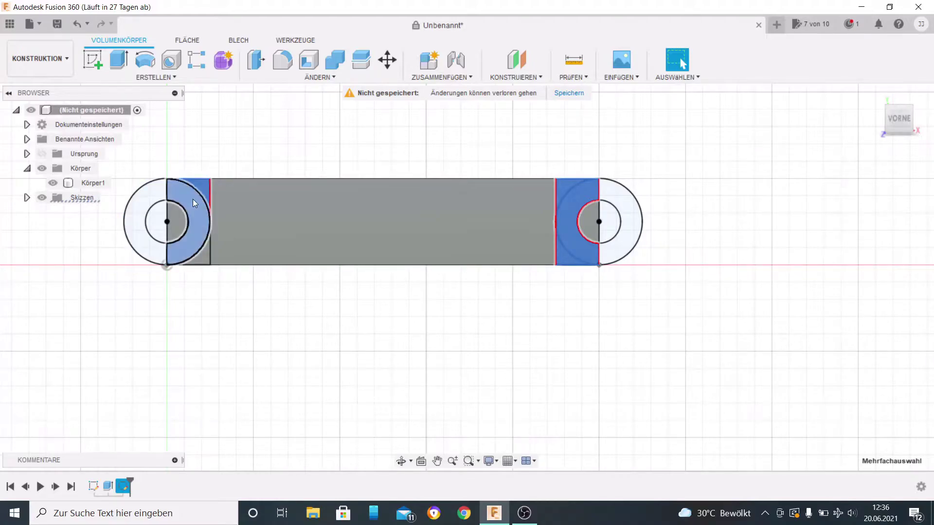
{"action": "left_click", "coordinate": [205, 261]}
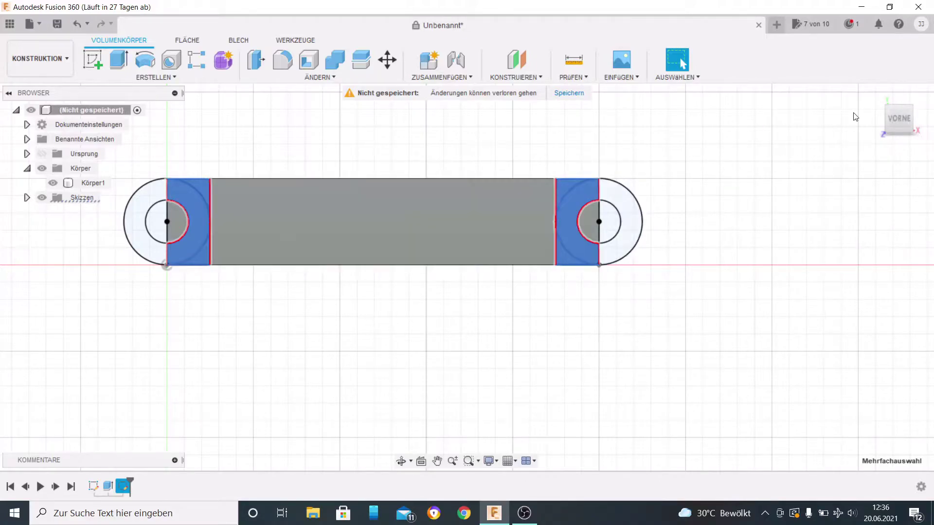
{"action": "middle_click_drag", "start_coordinate": [897, 116], "coordinate": [834, 241], "text": "shift"}
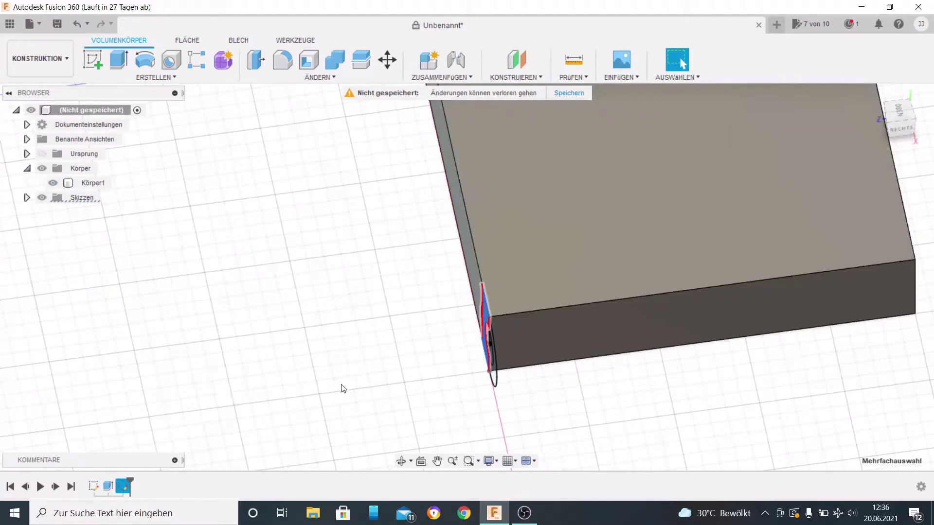
- Cut the selected profiles with a two-sided extrude, 23 mm one way and 2 mm the other
{"action": "scroll", "coordinate": [429, 374], "scroll_direction": "down", "scroll_amount": 5}
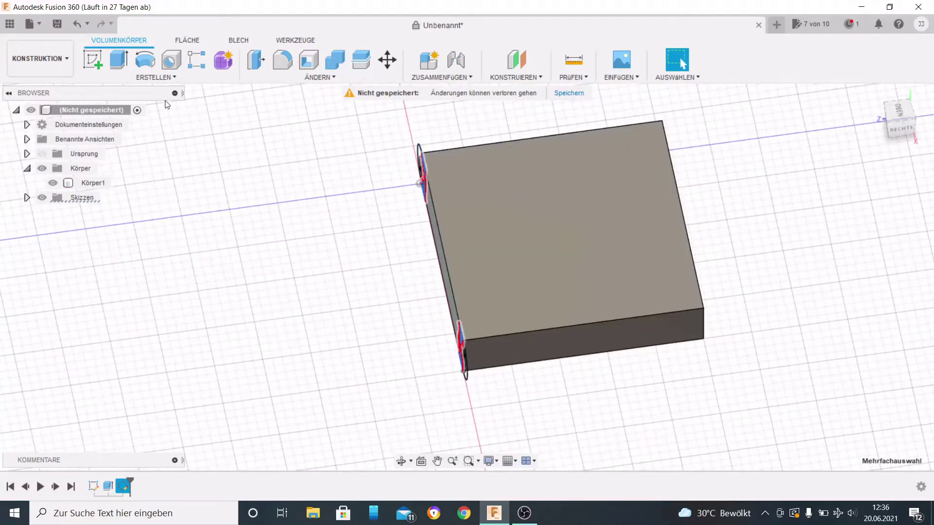
{"action": "left_click", "coordinate": [127, 62]}
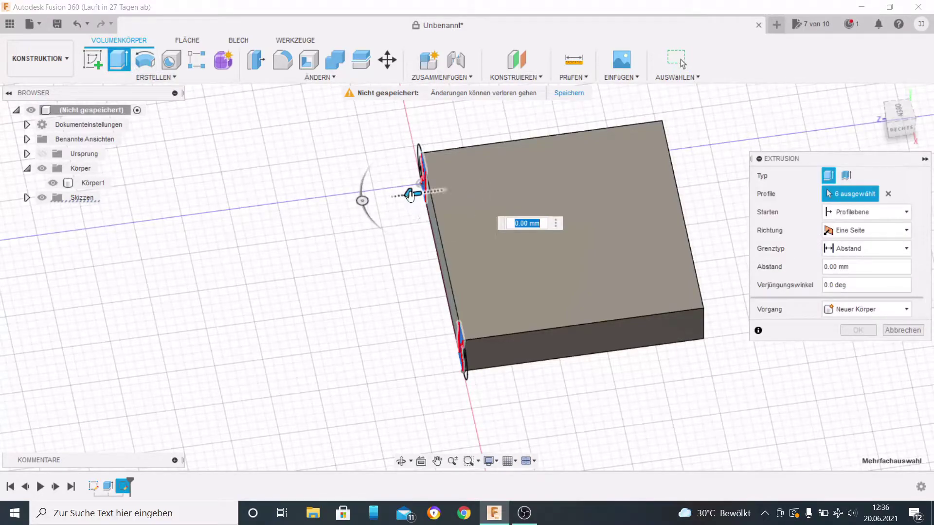
{"action": "left_click_drag", "start_coordinate": [412, 194], "coordinate": [628, 168]}
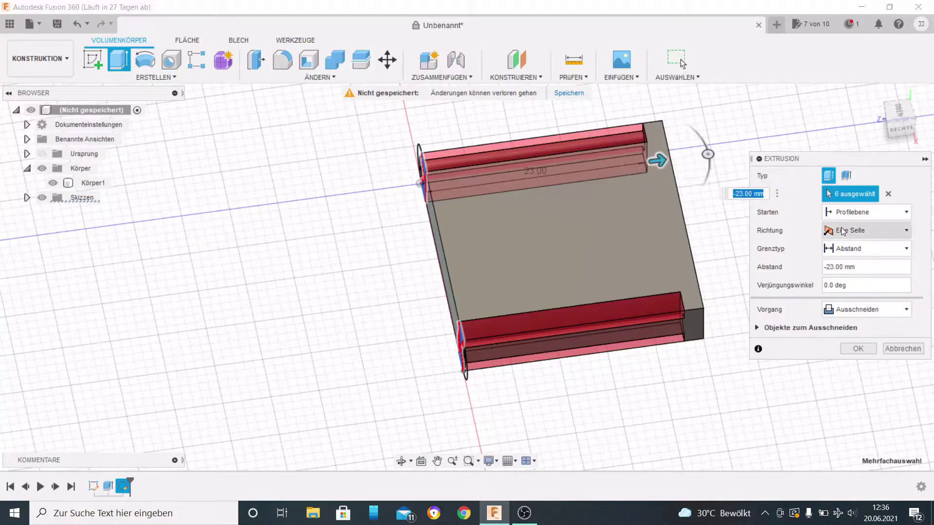
{"action": "left_click", "coordinate": [873, 230]}
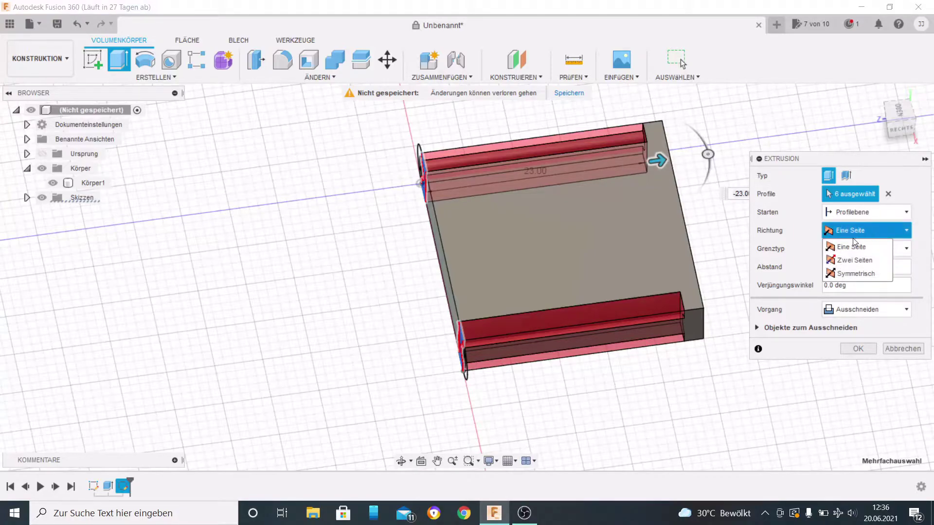
{"action": "left_click", "coordinate": [847, 262]}
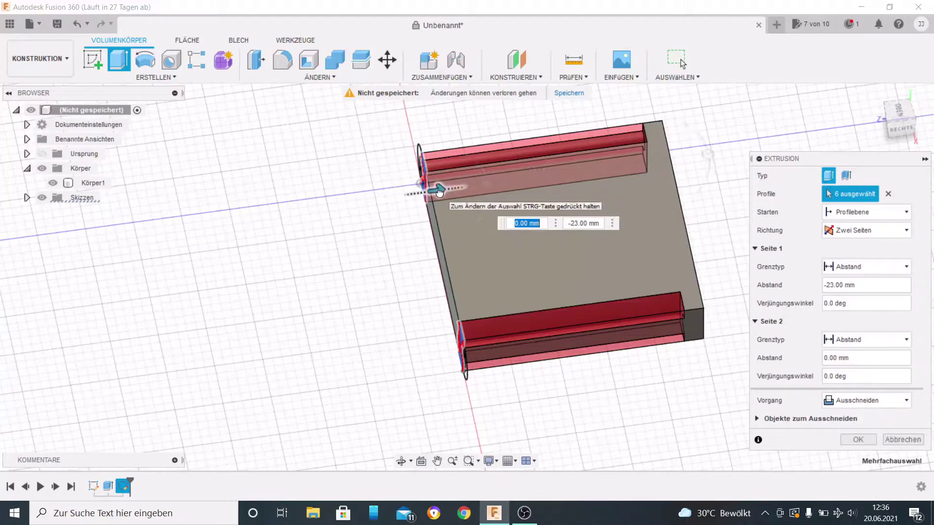
{"action": "left_click_drag", "start_coordinate": [436, 188], "coordinate": [461, 191]}
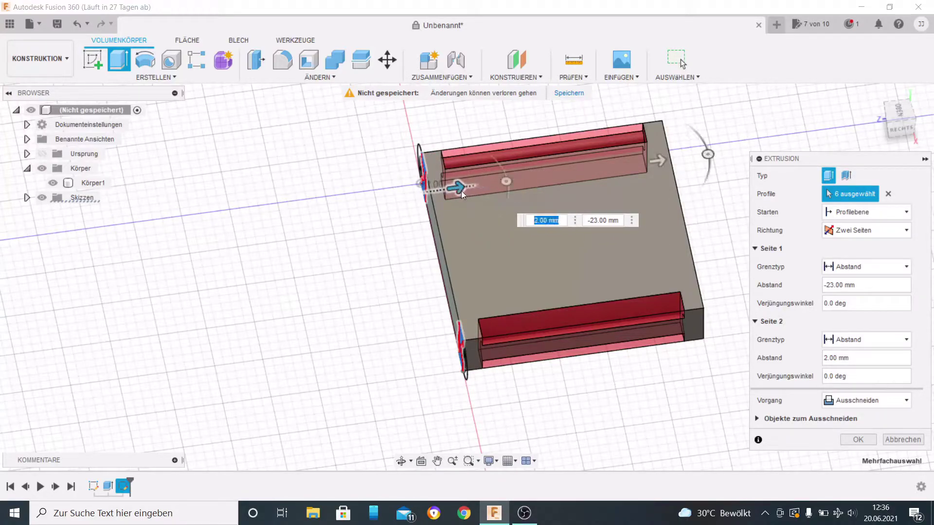
{"action": "left_click", "coordinate": [860, 440]}
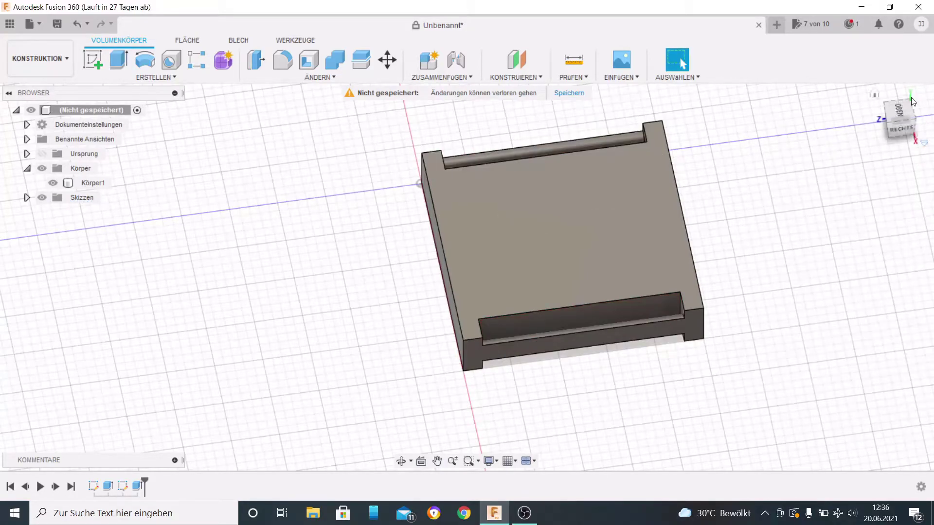
- View the tile from the front and show Skizze2 from the Sketches folder
{"action": "mouse_move", "coordinate": [892, 117]}
{"action": "left_mouse_down"}
{"action": "mouse_move", "coordinate": [910, 134]}
{"action": "mouse_move", "coordinate": [891, 118]}
{"action": "left_mouse_up"}
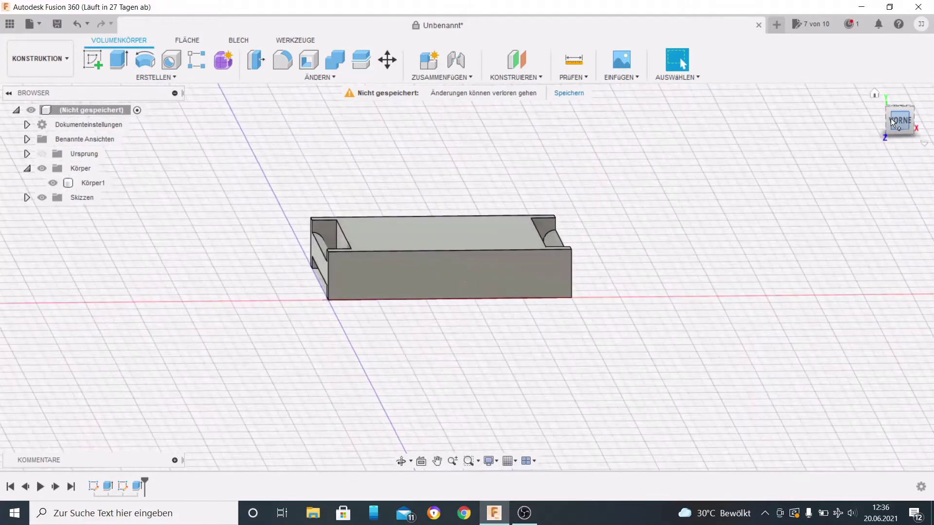
{"action": "left_click", "coordinate": [28, 198]}
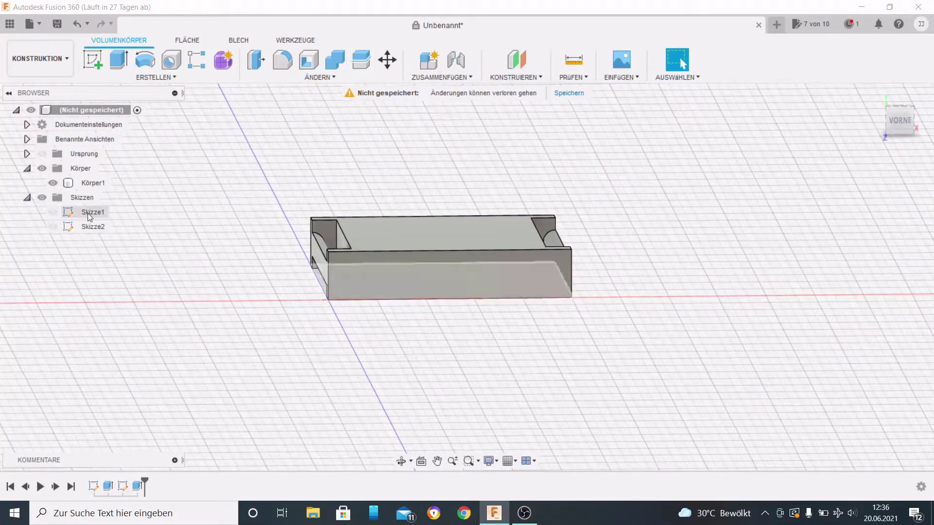
{"action": "left_click", "coordinate": [63, 227]}
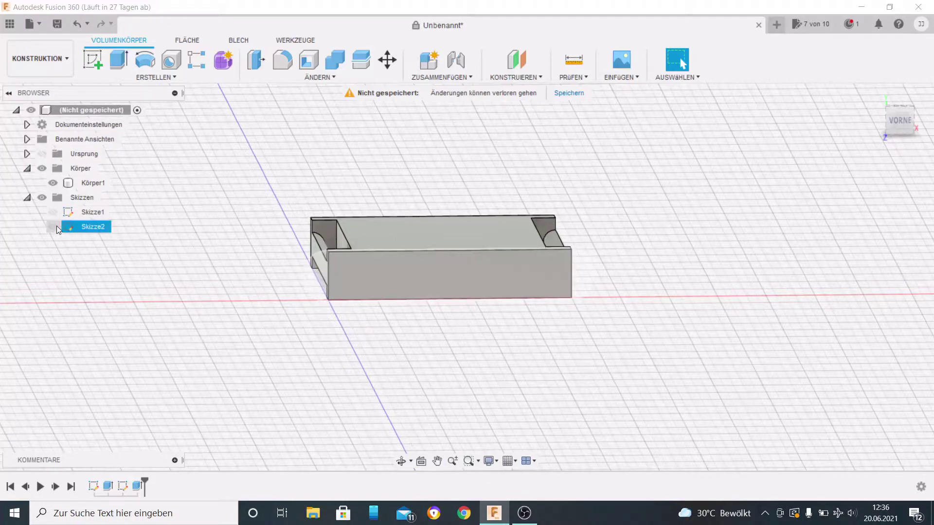
{"action": "left_click", "coordinate": [56, 226]}
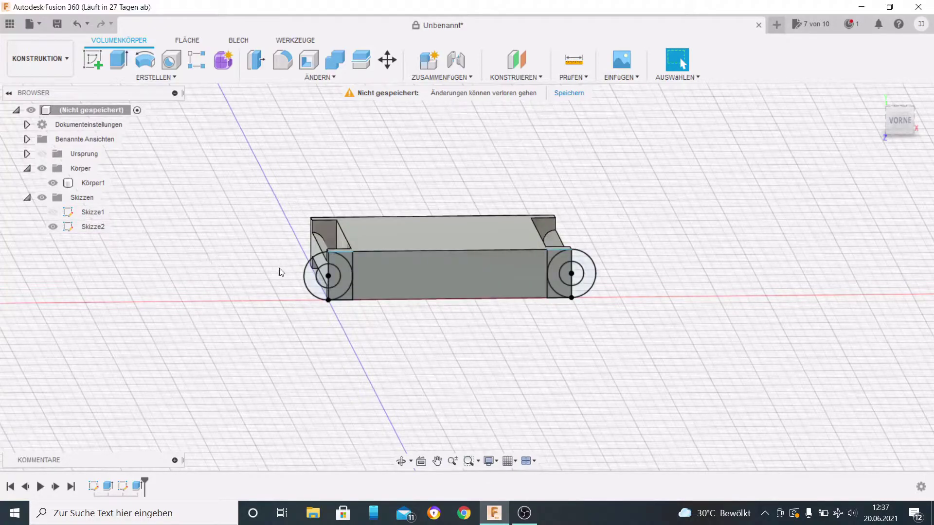
{"action": "scroll", "coordinate": [323, 277], "scroll_direction": "up", "scroll_amount": 4}
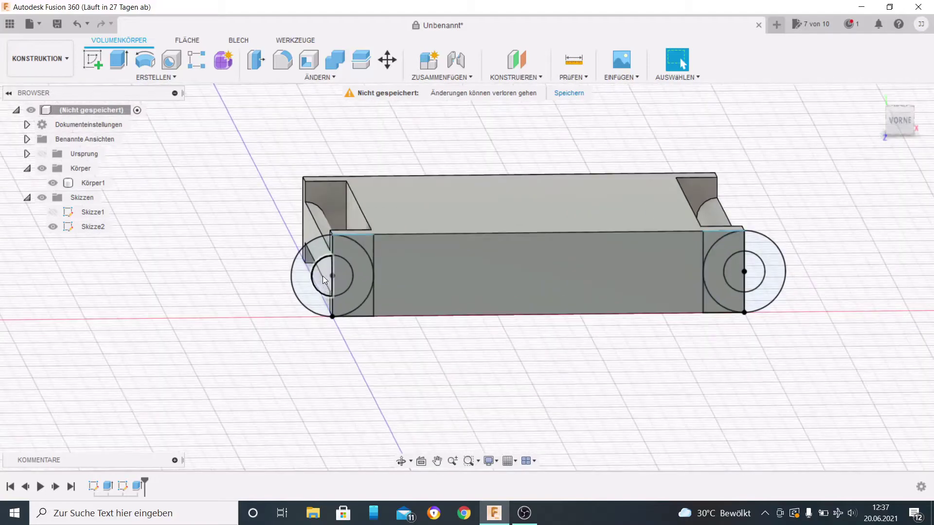
- Join-extrude both half-circle knuckle profiles two-sided, 23 mm and 2 mm, along the edges
{"action": "left_click", "coordinate": [322, 276]}
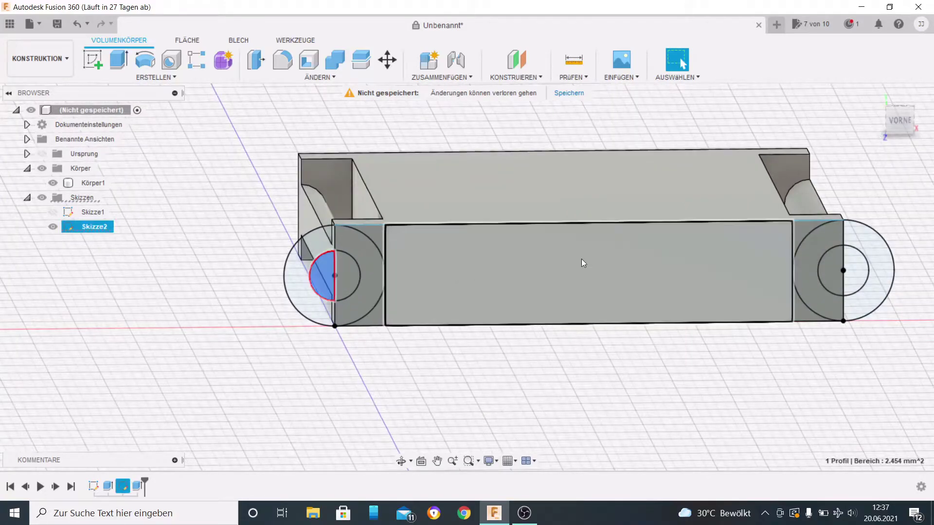
{"action": "left_click", "coordinate": [856, 275], "text": "shift"}
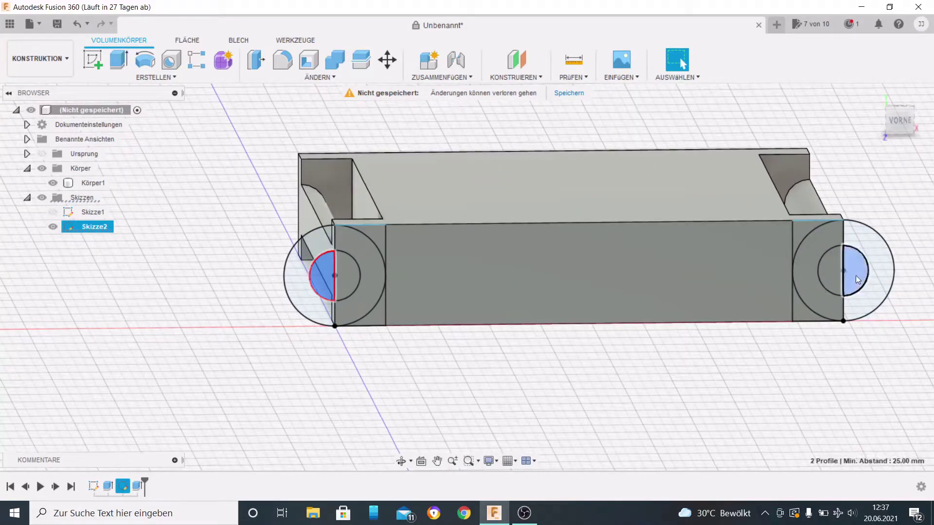
{"action": "left_click", "coordinate": [119, 60]}
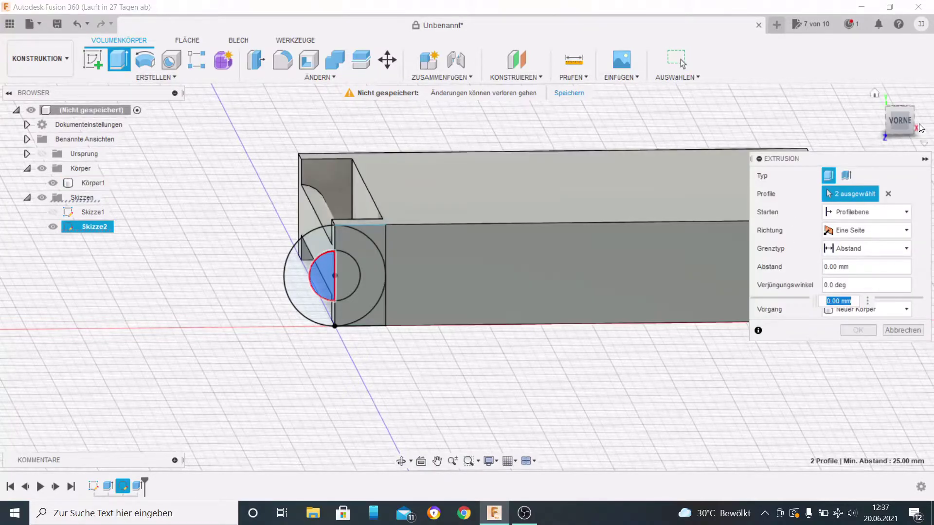
{"action": "mouse_move", "coordinate": [467, 276]}
{"action": "middle_mouse_down", "text": "shift"}
{"action": "mouse_move", "coordinate": [525, 267]}
{"action": "mouse_move", "coordinate": [584, 233]}
{"action": "middle_mouse_up", "text": "shift"}
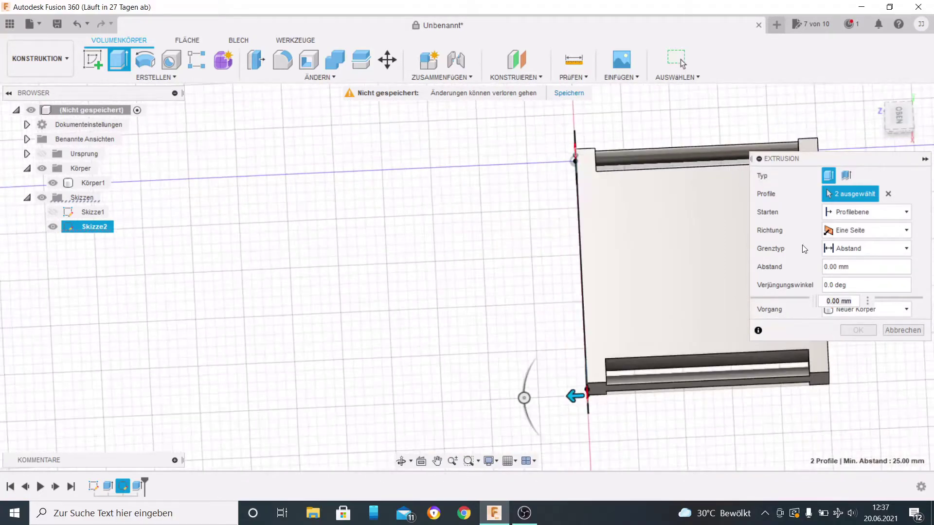
{"action": "left_click", "coordinate": [862, 230]}
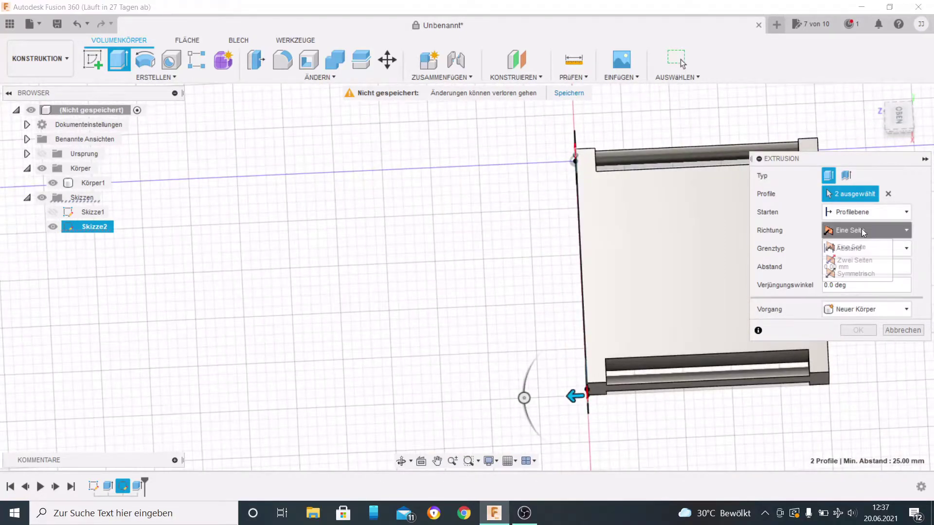
{"action": "left_click", "coordinate": [857, 258]}
{"action": "left_click_drag", "start_coordinate": [577, 395], "coordinate": [713, 379]}
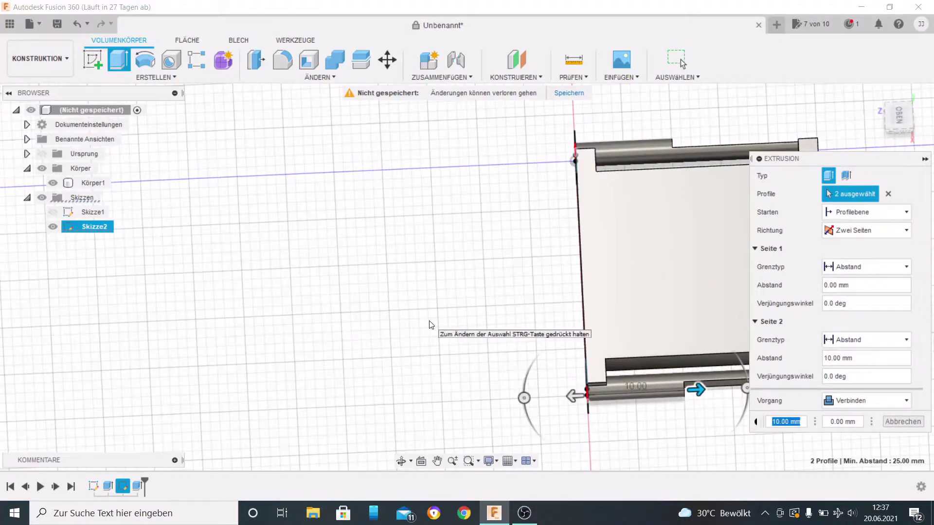
{"action": "type", "text": "23"}
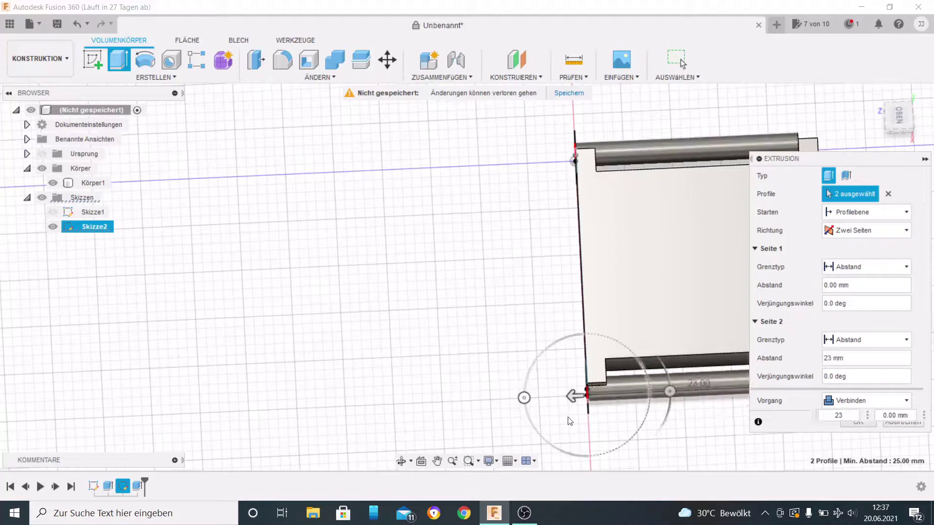
{"action": "left_click_drag", "start_coordinate": [575, 398], "coordinate": [619, 393]}
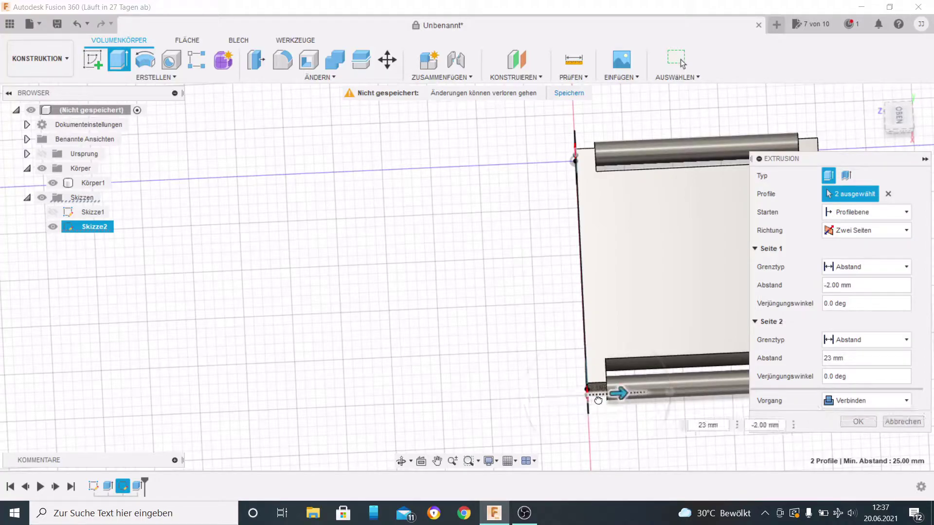
{"action": "left_click", "coordinate": [864, 423]}
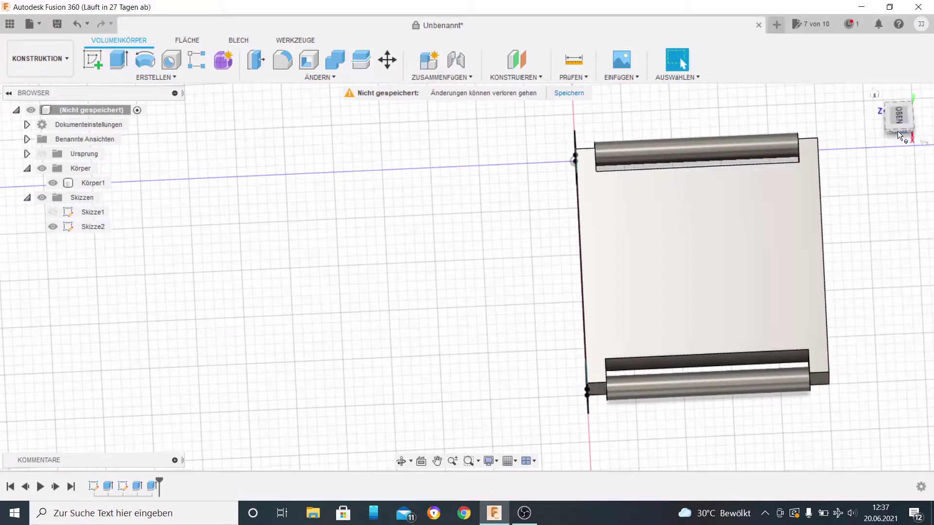
- Hide Skizze2 and view the tile body from an oblique angle
{"action": "middle_click_drag", "start_coordinate": [467, 277], "coordinate": [462, 351], "text": "shift"}
{"action": "left_click", "coordinate": [892, 118]}
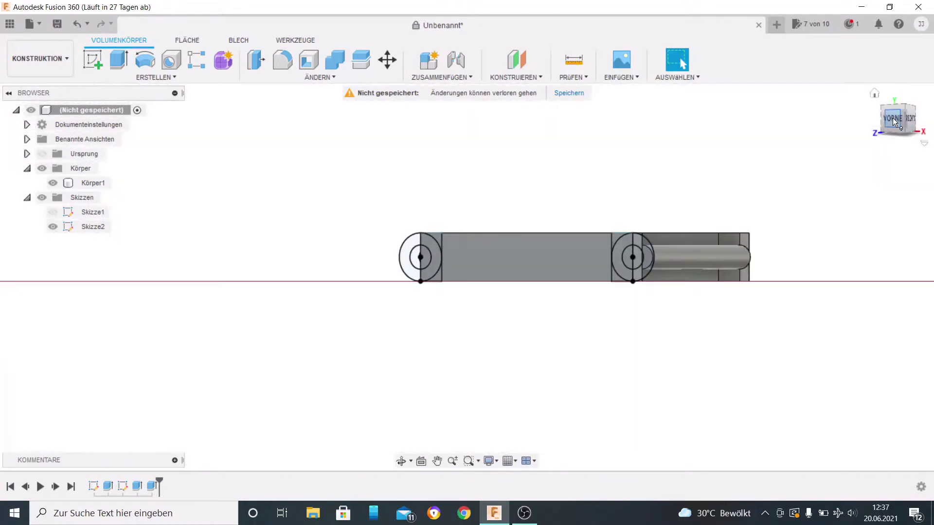
{"action": "left_click", "coordinate": [53, 227]}
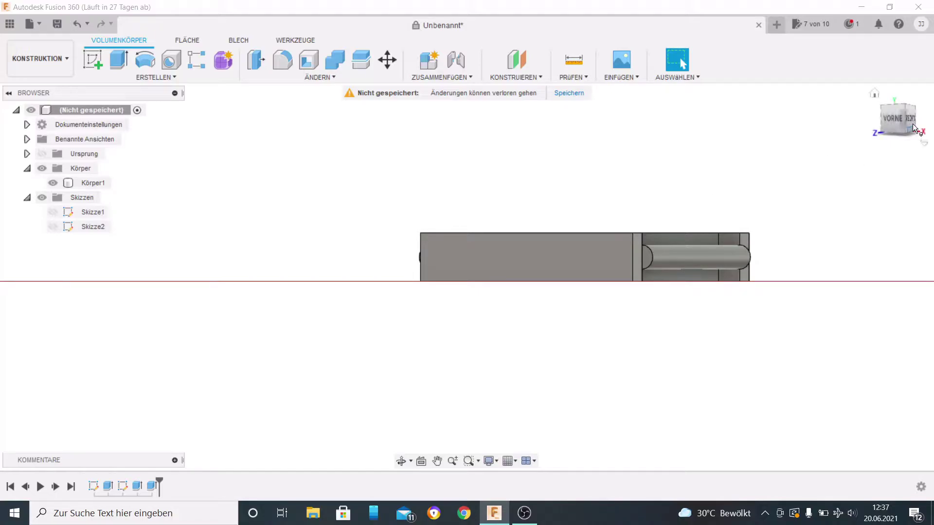
{"action": "left_click_drag", "start_coordinate": [906, 122], "coordinate": [852, 116]}
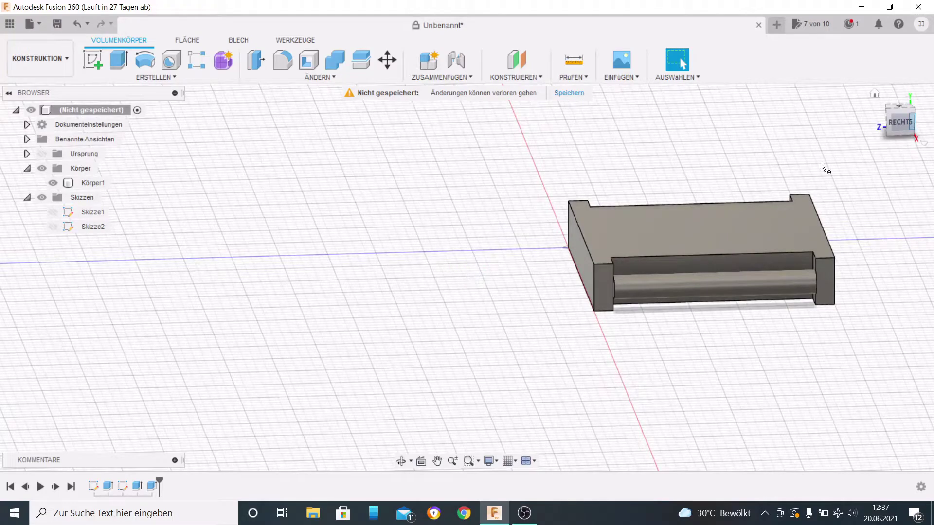
- Sketch on the tile's end face with Ø4.5 mm and Ø3 mm concentric circles at the left edge
{"action": "left_click", "coordinate": [602, 282]}
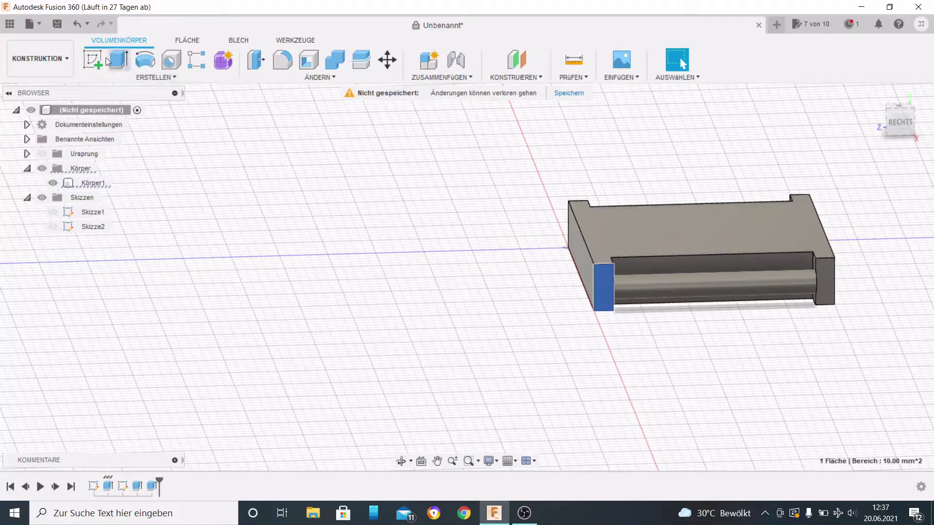
{"action": "left_click", "coordinate": [89, 55]}
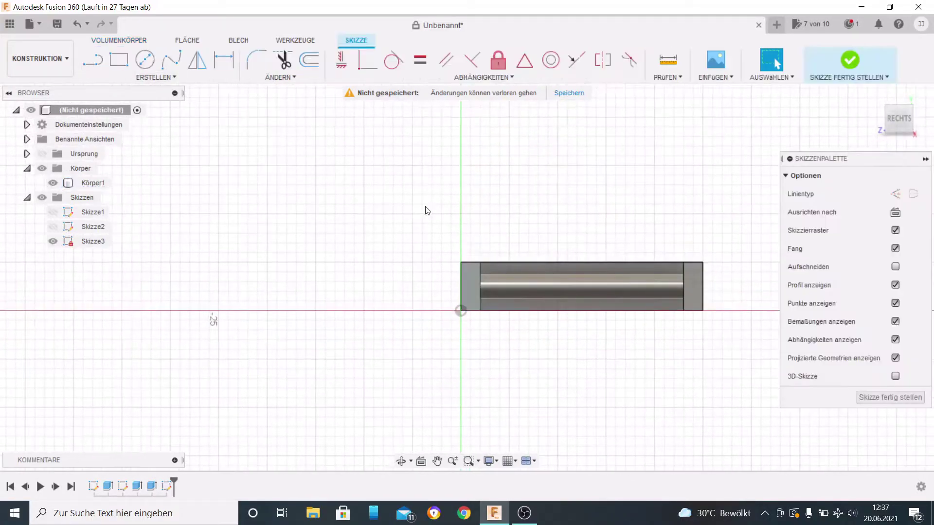
{"action": "scroll", "coordinate": [484, 277], "scroll_direction": "down", "scroll_amount": 3}
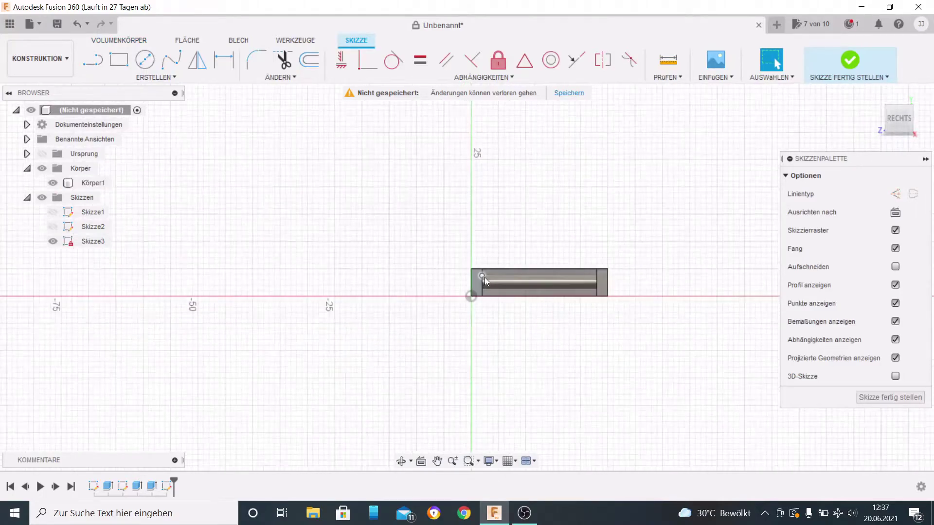
{"action": "scroll", "coordinate": [484, 277], "scroll_direction": "up", "scroll_amount": 5}
{"action": "scroll", "coordinate": [484, 277], "scroll_direction": "up", "scroll_amount": 1}
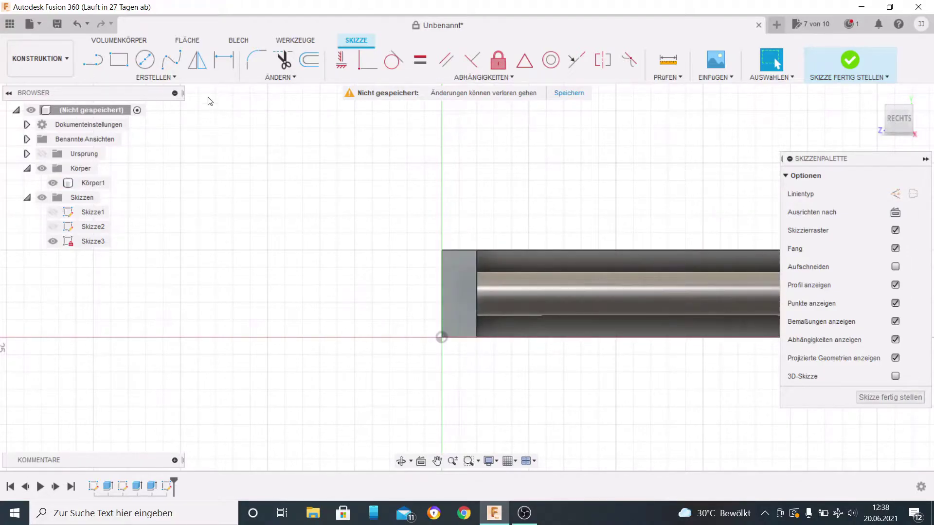
{"action": "left_click", "coordinate": [144, 63]}
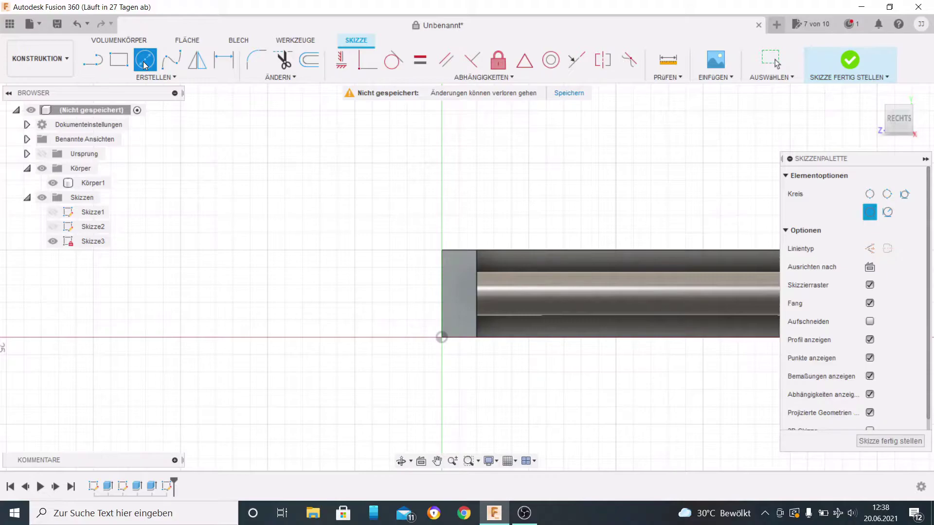
{"action": "left_click", "coordinate": [441, 292]}
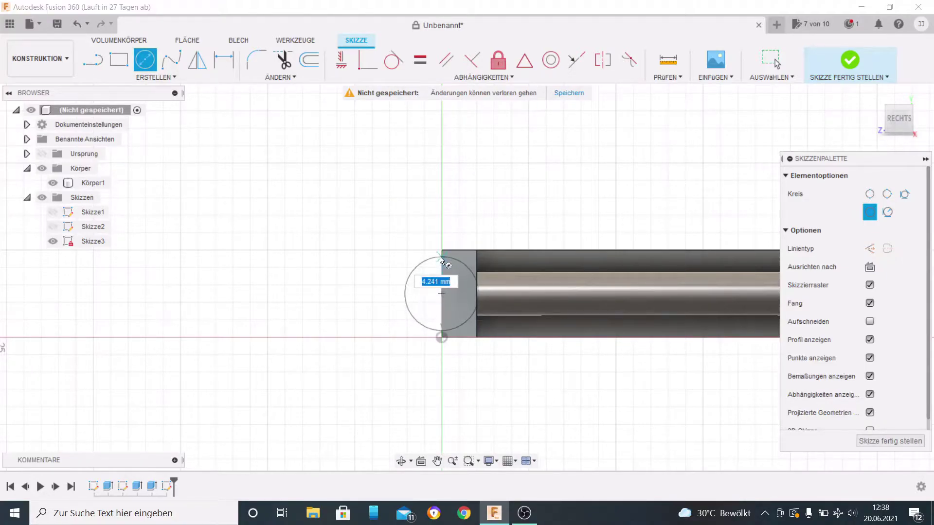
{"action": "type", "text": "4."}
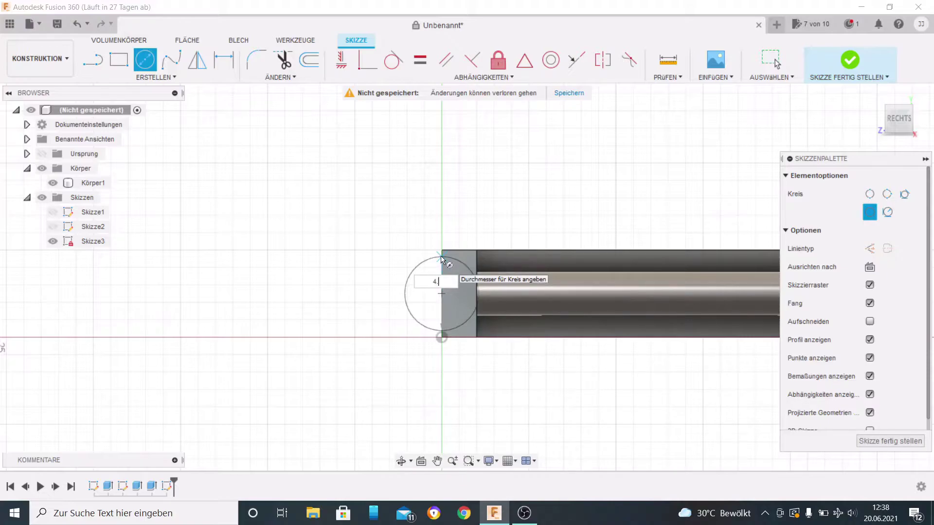
{"action": "type", "text": "5"}
{"action": "key", "text": "Return"}
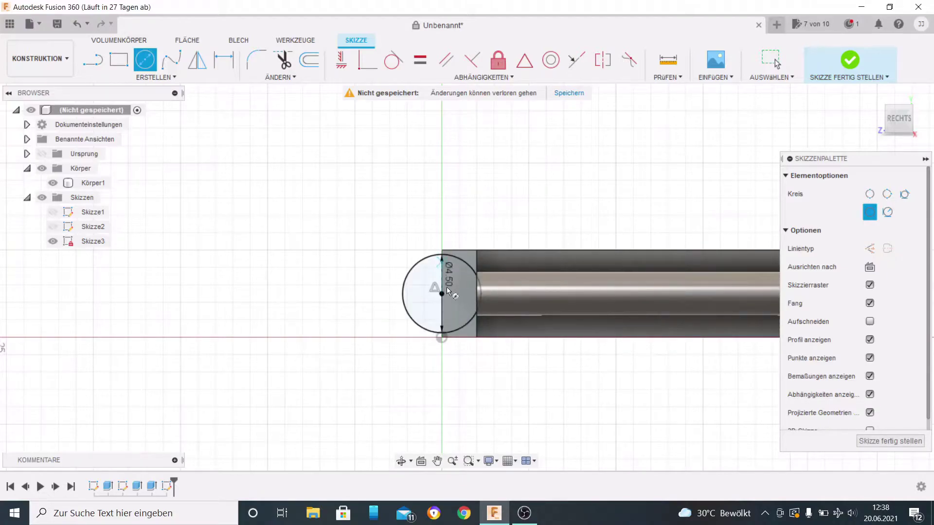
{"action": "left_click", "coordinate": [444, 294]}
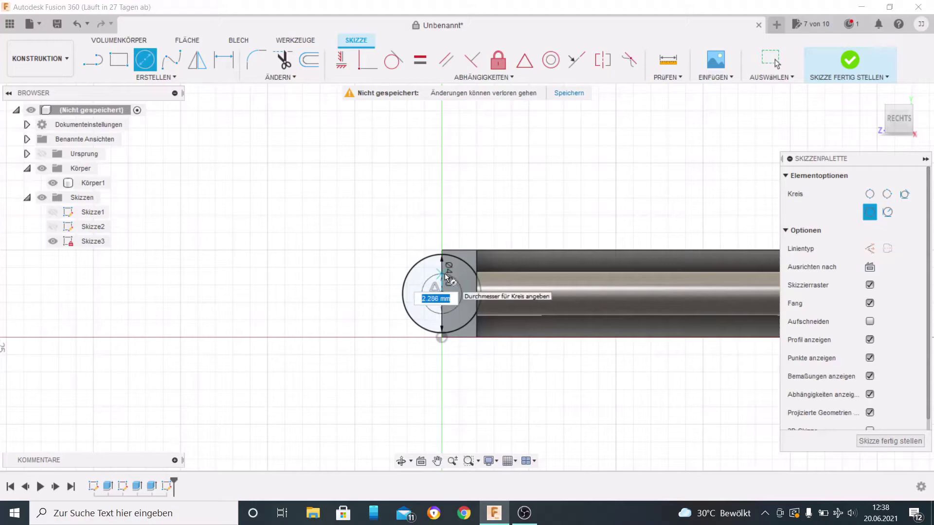
{"action": "key", "text": "Return"}
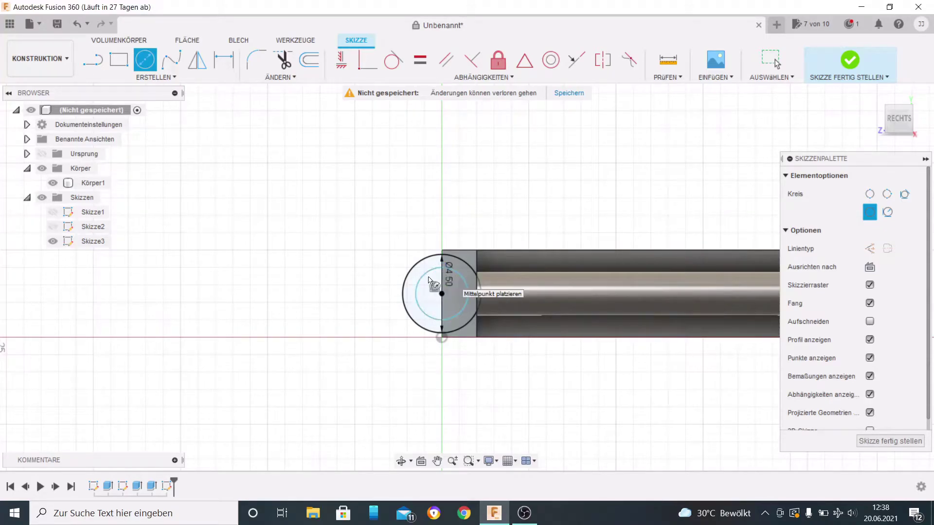
{"action": "scroll", "coordinate": [343, 310], "scroll_direction": "down", "scroll_amount": 4}
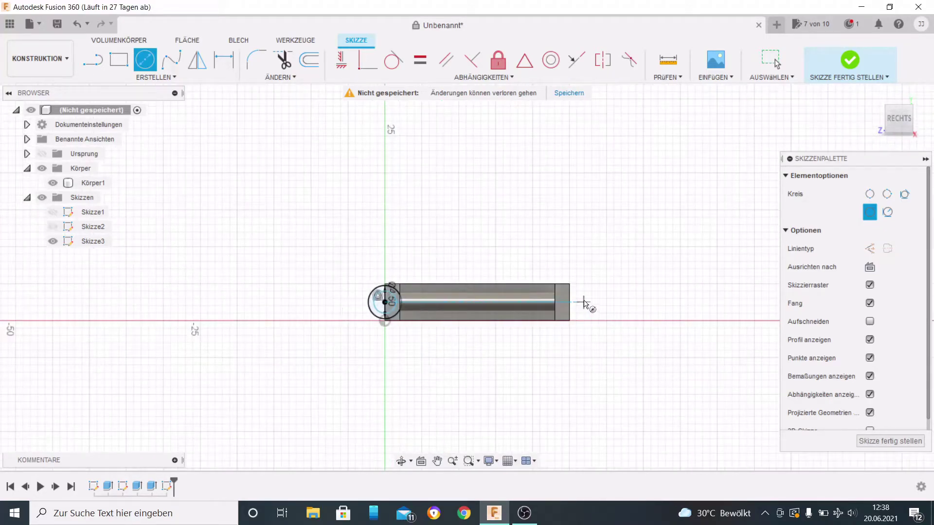
{"action": "scroll", "coordinate": [575, 304], "scroll_direction": "up", "scroll_amount": 1}
{"action": "scroll", "coordinate": [576, 305], "scroll_direction": "up", "scroll_amount": 1}
{"action": "scroll", "coordinate": [570, 304], "scroll_direction": "up", "scroll_amount": 3}
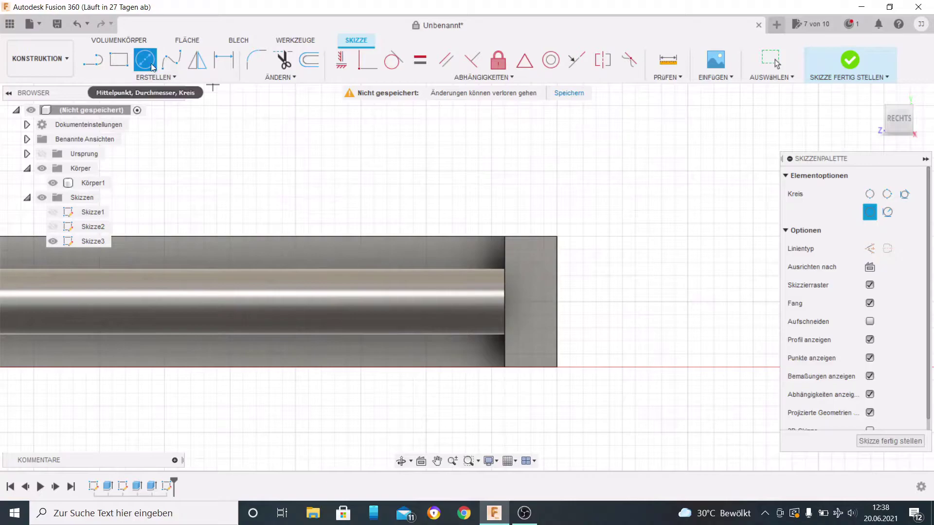
{"action": "scroll", "coordinate": [556, 303], "scroll_direction": "up", "scroll_amount": 3}
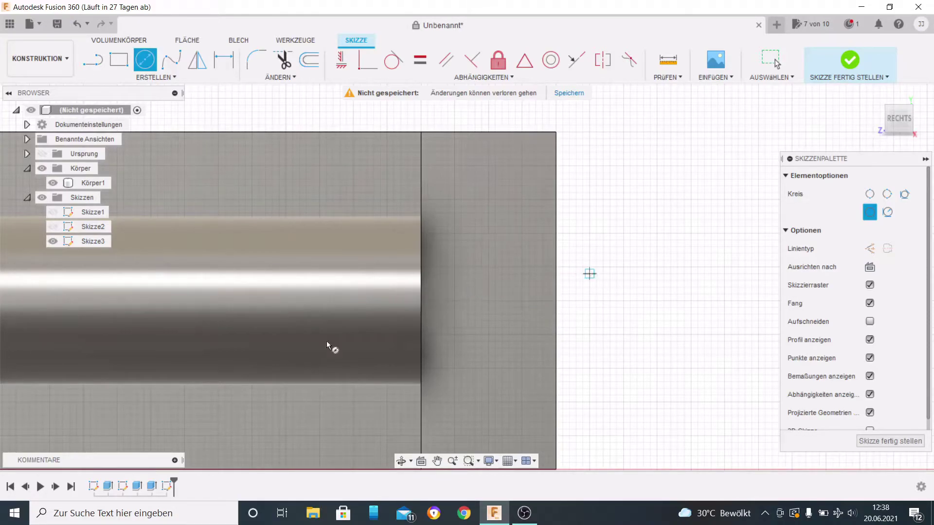
- Draw a line down the right edge and add Ø4.5 mm and Ø3 mm concentric circles there
{"action": "left_click", "coordinate": [93, 60]}
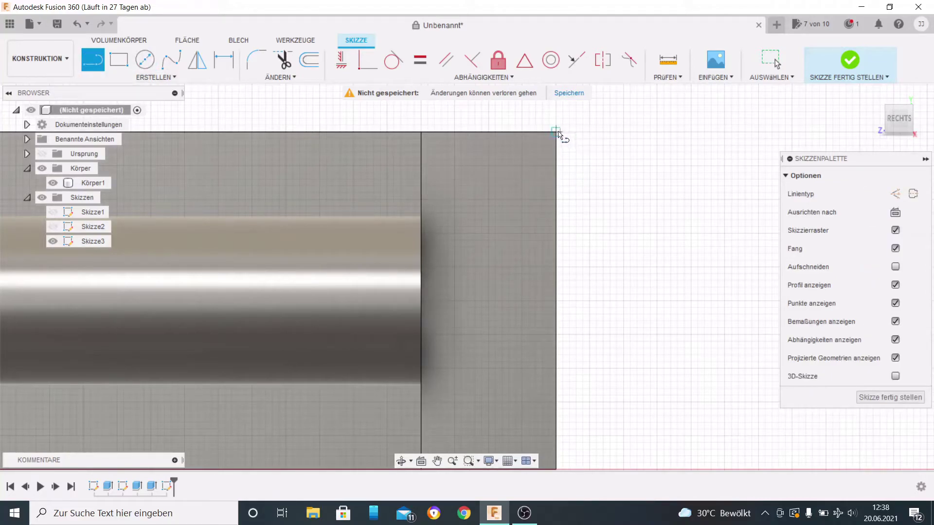
{"action": "mouse_move", "coordinate": [557, 133]}
{"action": "left_mouse_down"}
{"action": "mouse_move", "coordinate": [538, 281]}
{"action": "mouse_move", "coordinate": [558, 342]}
{"action": "mouse_move", "coordinate": [556, 335]}
{"action": "left_mouse_up"}
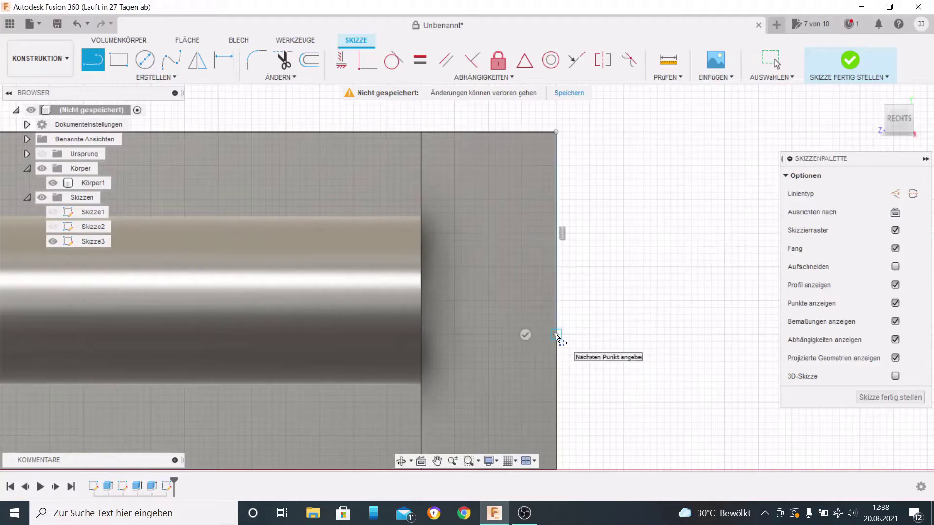
{"action": "scroll", "coordinate": [546, 220], "scroll_direction": "down", "scroll_amount": 3}
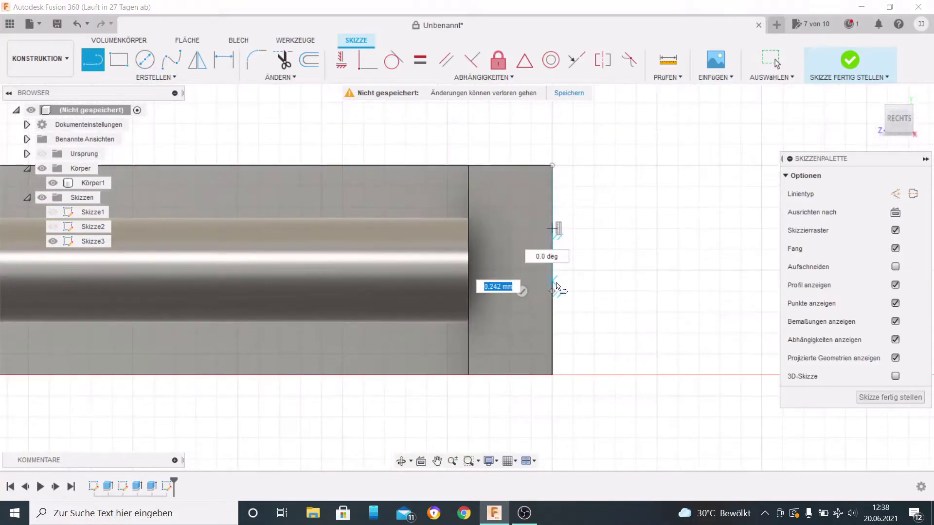
{"action": "key", "text": "Return"}
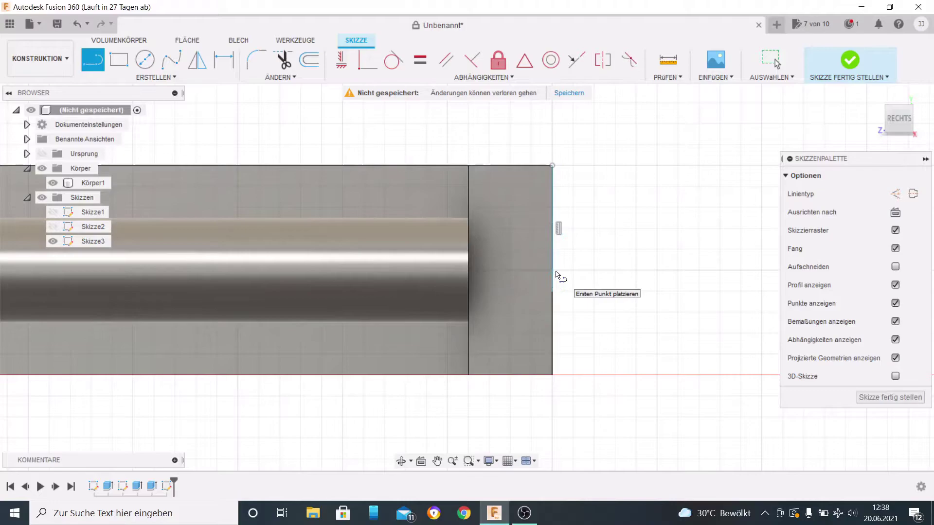
{"action": "left_click", "coordinate": [145, 59]}
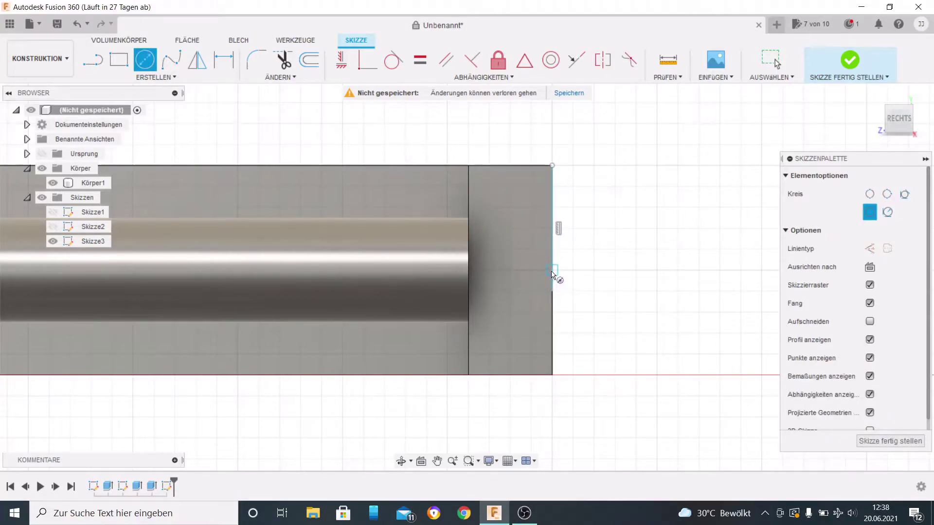
{"action": "left_click", "coordinate": [552, 271]}
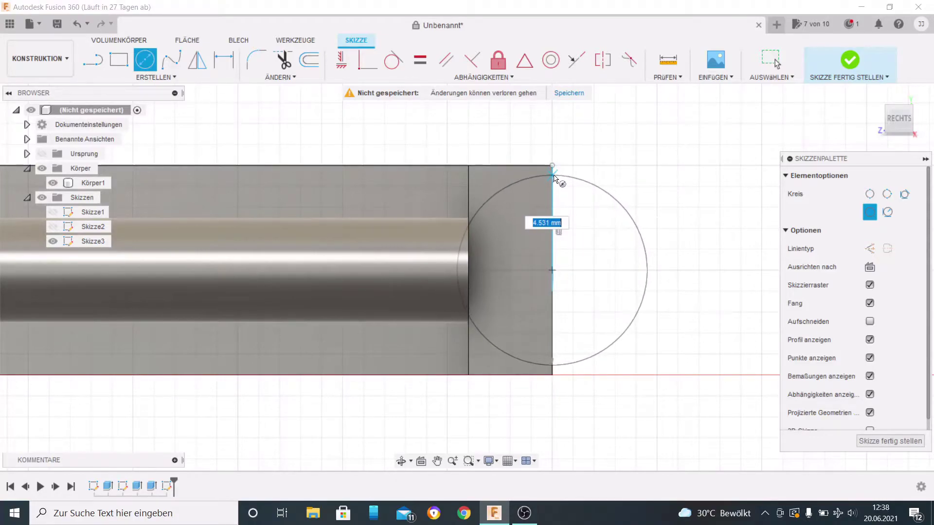
{"action": "type", "text": "4.5"}
{"action": "key", "text": "Tab"}
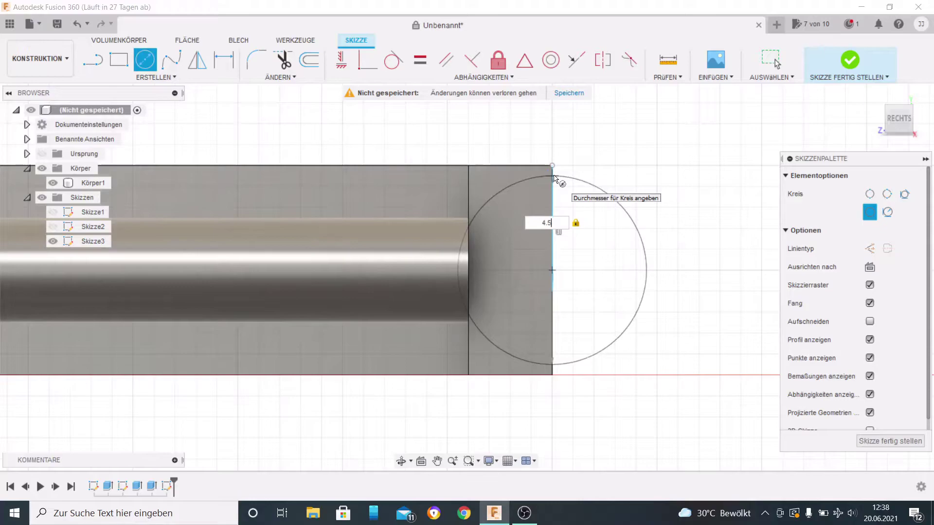
{"action": "key", "text": "Return"}
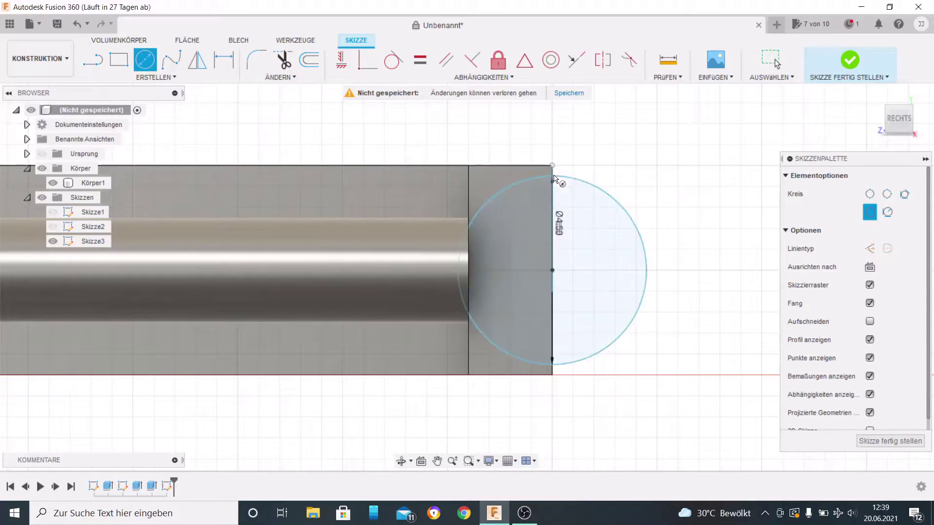
{"action": "left_click", "coordinate": [553, 270]}
{"action": "key", "text": "Escape"}
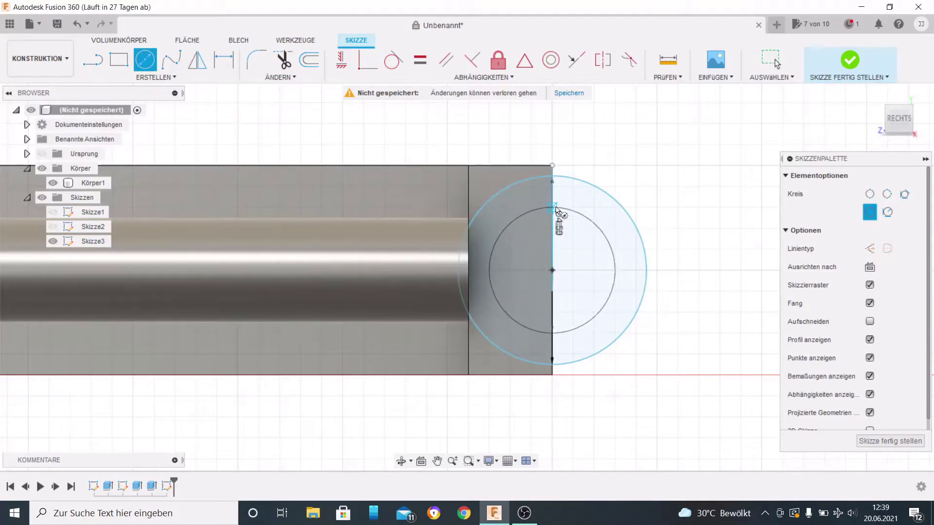
- Finish the sketch and select the right and left ring profiles
{"action": "left_click", "coordinate": [857, 62]}
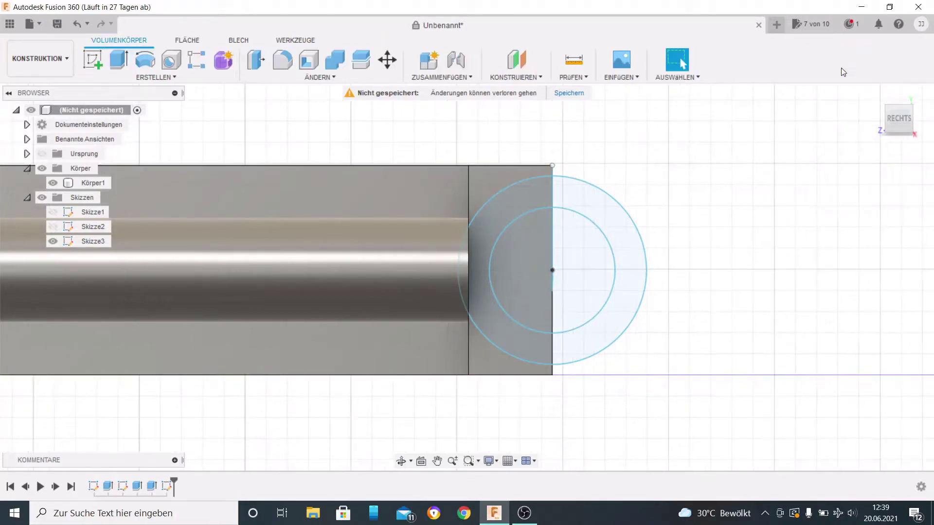
{"action": "left_click", "coordinate": [608, 215]}
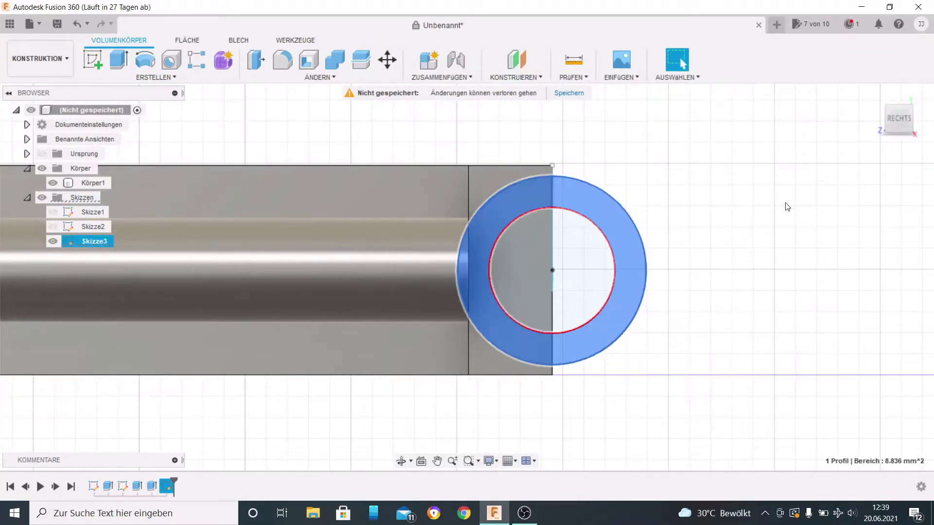
{"action": "scroll", "coordinate": [788, 207], "scroll_direction": "down", "scroll_amount": 2}
{"action": "scroll", "coordinate": [788, 206], "scroll_direction": "down", "scroll_amount": 2}
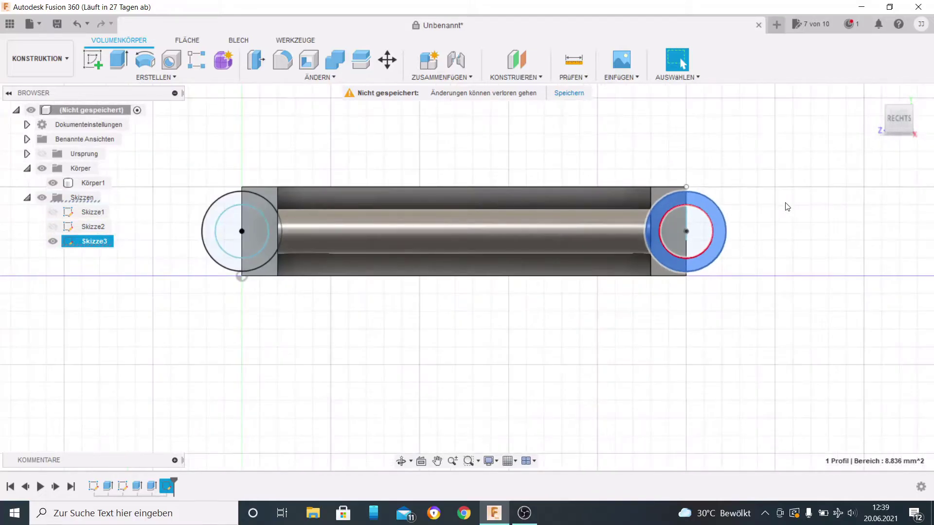
{"action": "left_click", "coordinate": [228, 208], "text": "ctrl"}
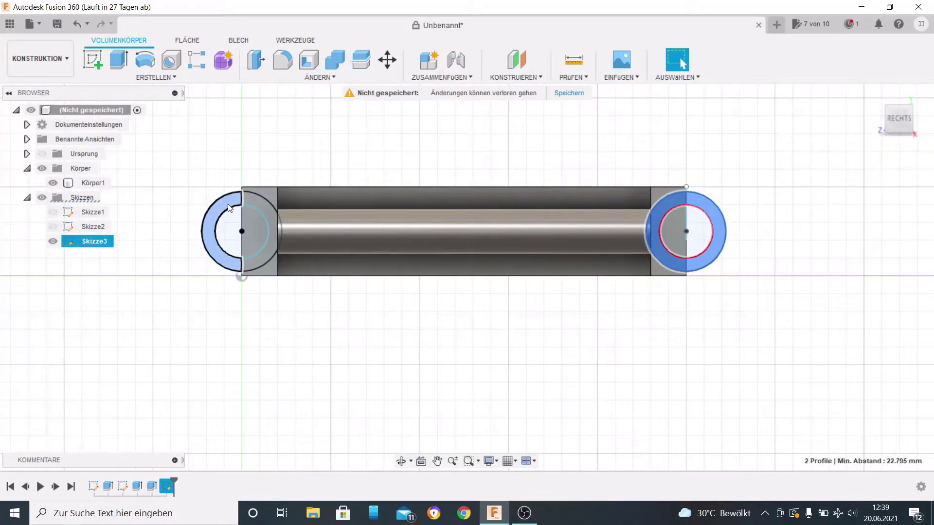
- Extrude the rings two-sided, −22 mm and 3 mm, joined to the tile as pins
{"action": "left_click", "coordinate": [121, 60]}
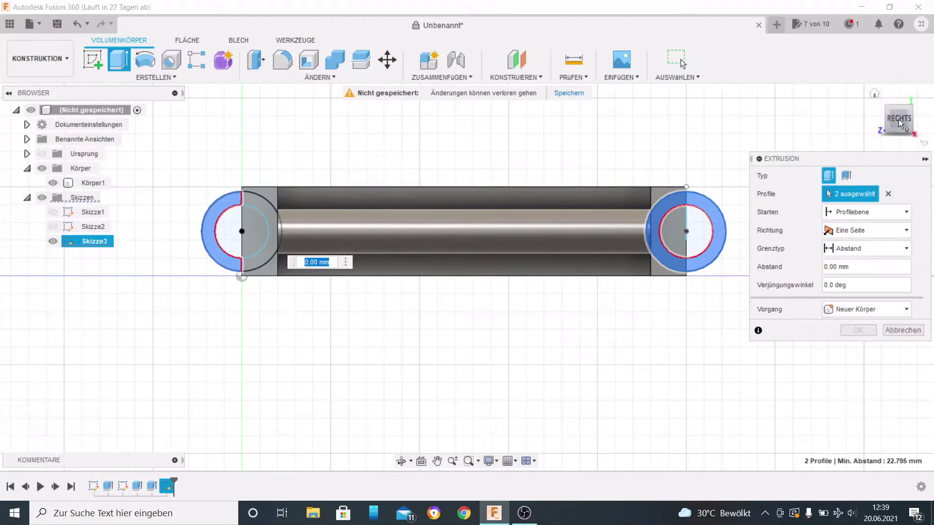
{"action": "mouse_move", "coordinate": [903, 119]}
{"action": "left_mouse_down"}
{"action": "mouse_move", "coordinate": [876, 139]}
{"action": "mouse_move", "coordinate": [579, 190]}
{"action": "left_mouse_up"}
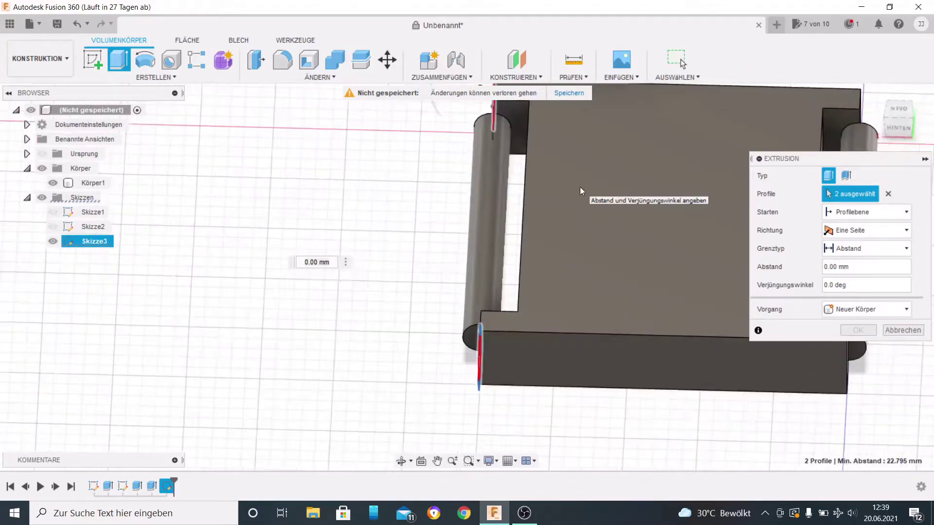
{"action": "scroll", "coordinate": [580, 188], "scroll_direction": "down", "scroll_amount": 3}
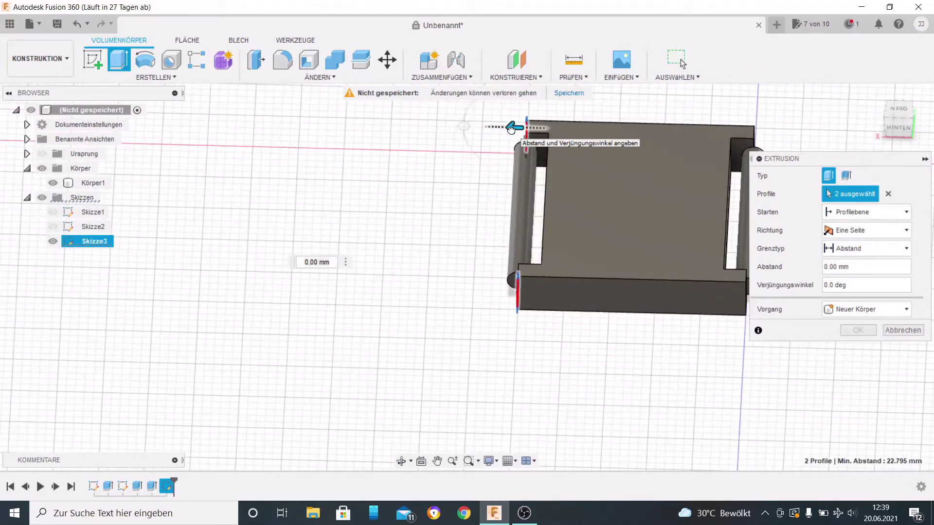
{"action": "left_click_drag", "start_coordinate": [510, 128], "coordinate": [708, 131]}
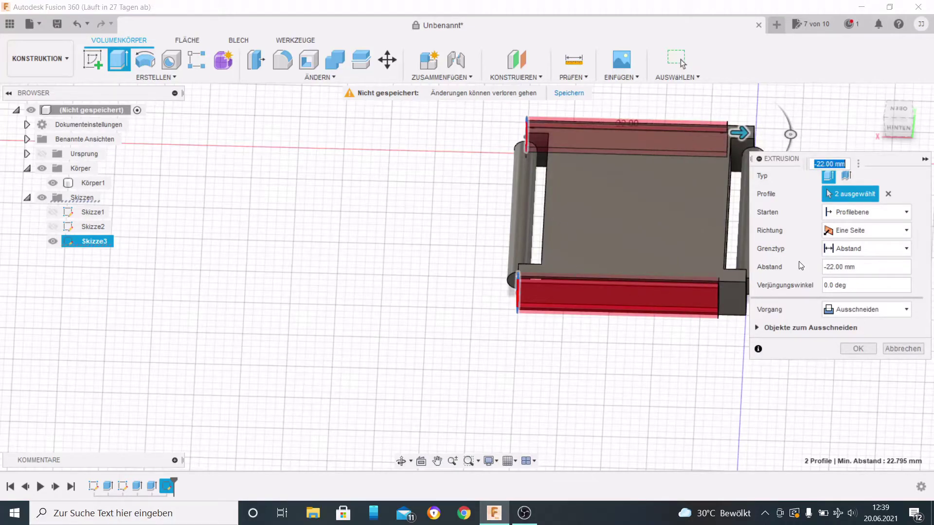
{"action": "left_click", "coordinate": [865, 230]}
{"action": "left_click", "coordinate": [856, 259]}
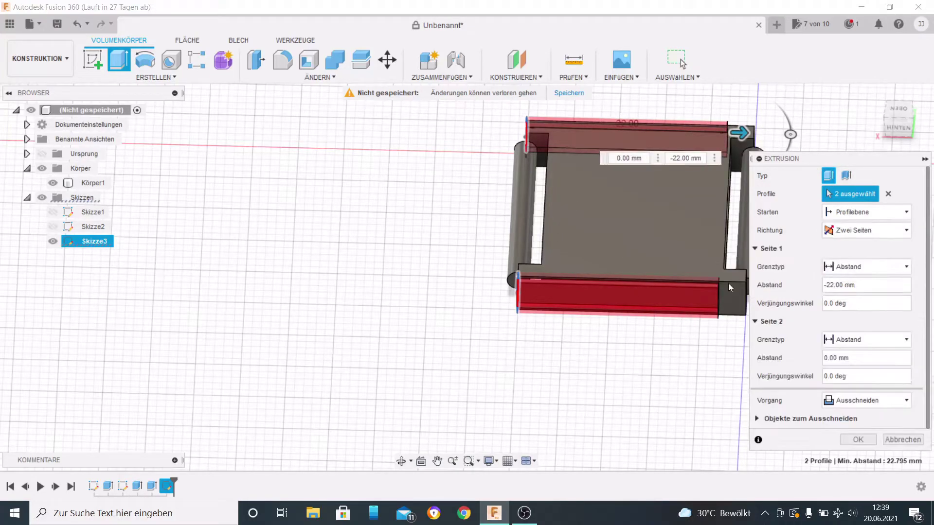
{"action": "left_click_drag", "start_coordinate": [538, 129], "coordinate": [567, 130]}
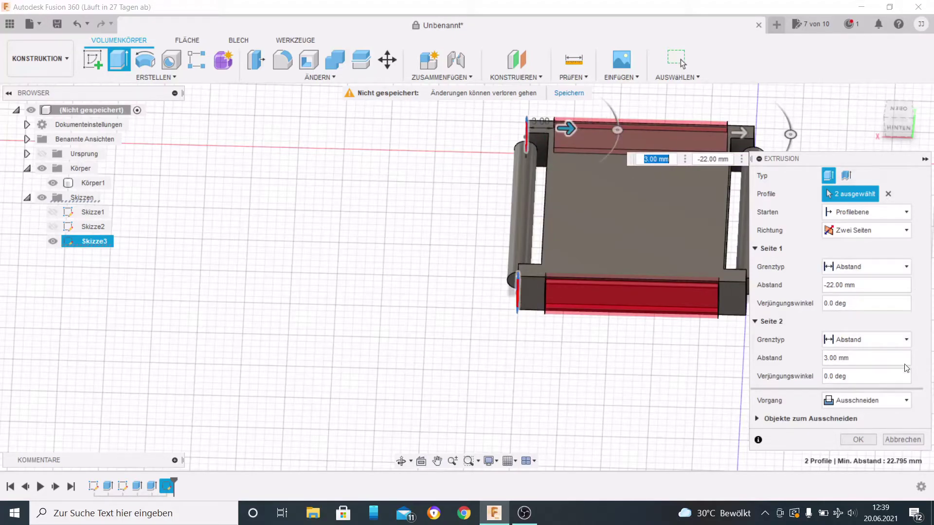
{"action": "left_click", "coordinate": [868, 401]}
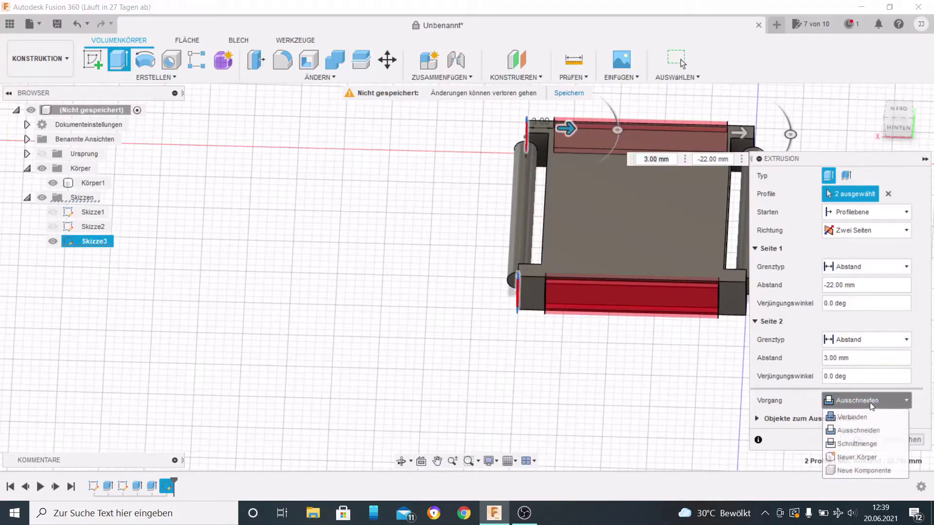
{"action": "left_click", "coordinate": [850, 417]}
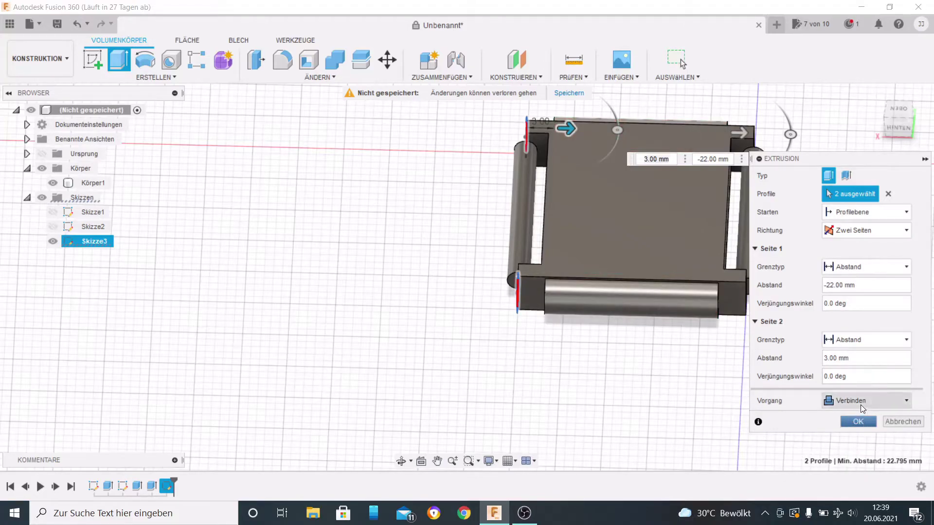
{"action": "left_click", "coordinate": [869, 398]}
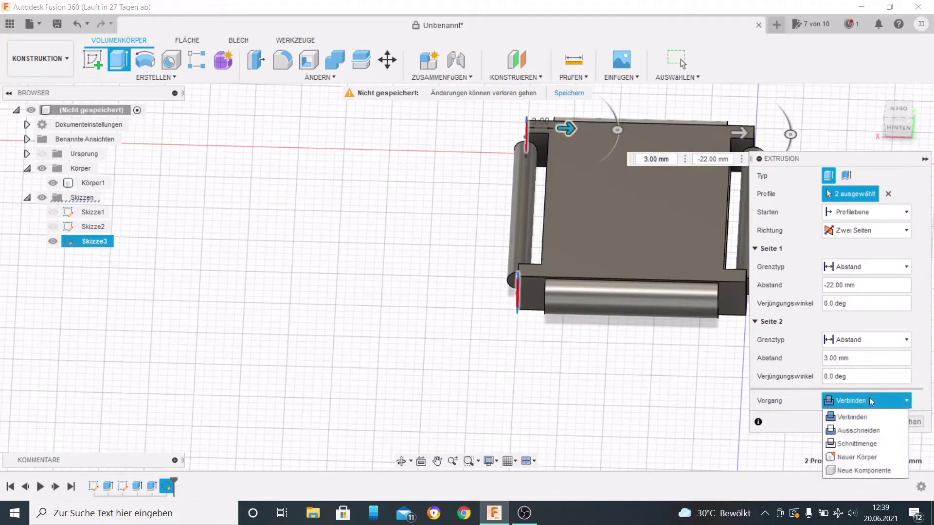
{"action": "left_click", "coordinate": [843, 406]}
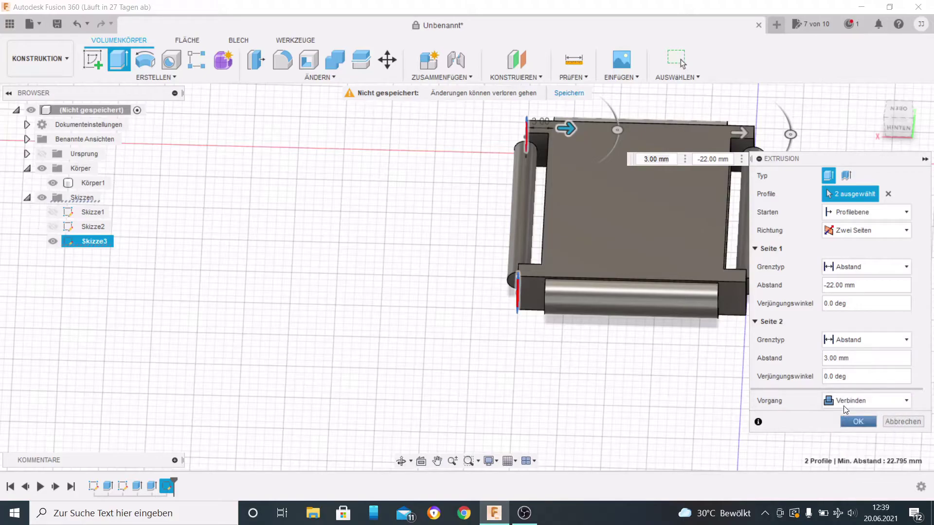
{"action": "left_click", "coordinate": [851, 420]}
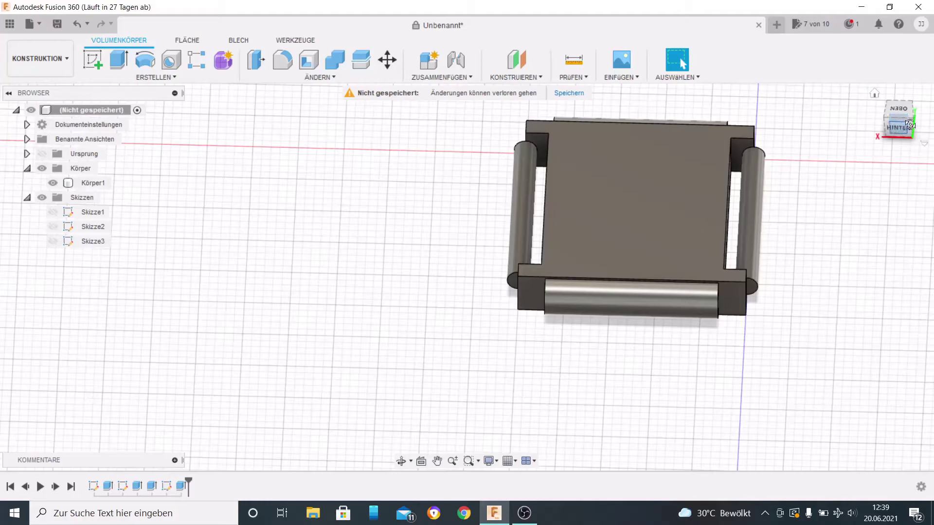
- Recess the selected end faces of the tile 1 mm with a -1 extrude cut
{"action": "mouse_move", "coordinate": [894, 126]}
{"action": "middle_mouse_down", "text": "shift"}
{"action": "mouse_move", "coordinate": [848, 168]}
{"action": "mouse_move", "coordinate": [841, 134]}
{"action": "mouse_move", "coordinate": [632, 195]}
{"action": "middle_mouse_up", "text": "shift"}
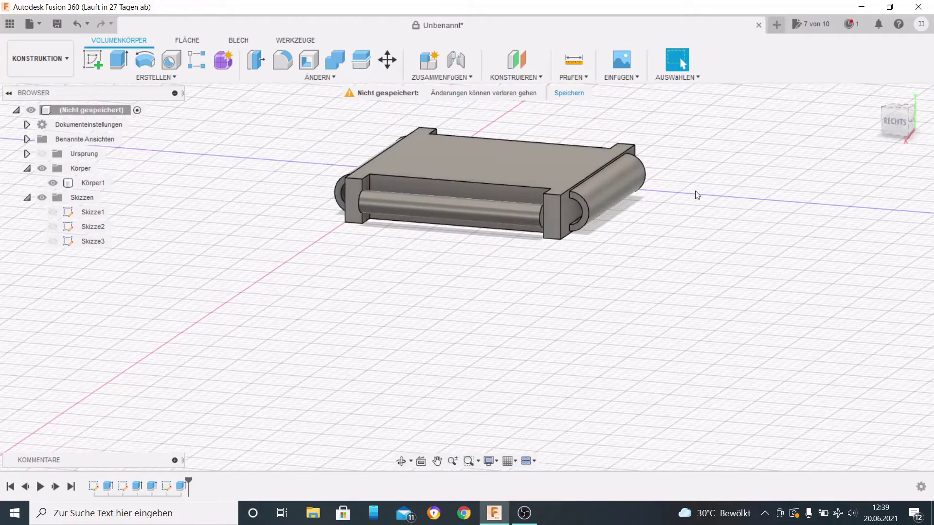
{"action": "left_click", "coordinate": [570, 209]}
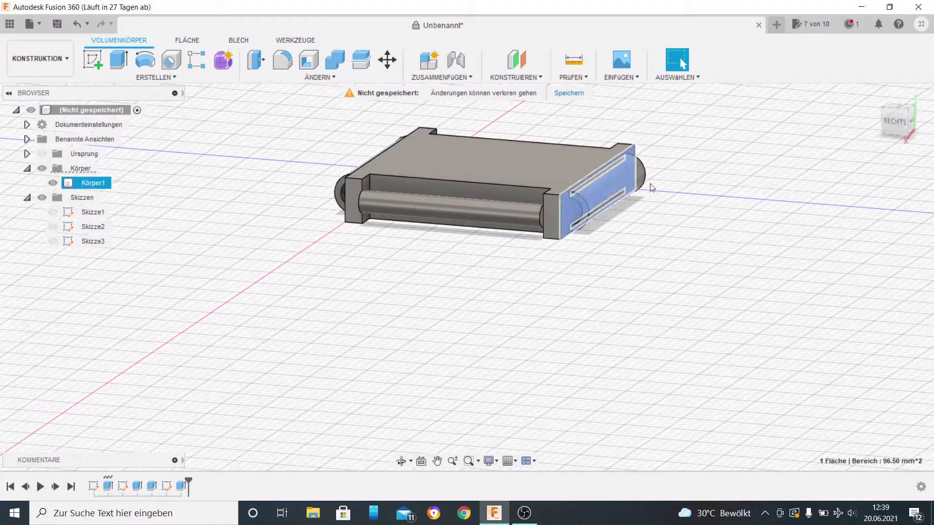
{"action": "left_click", "coordinate": [897, 124]}
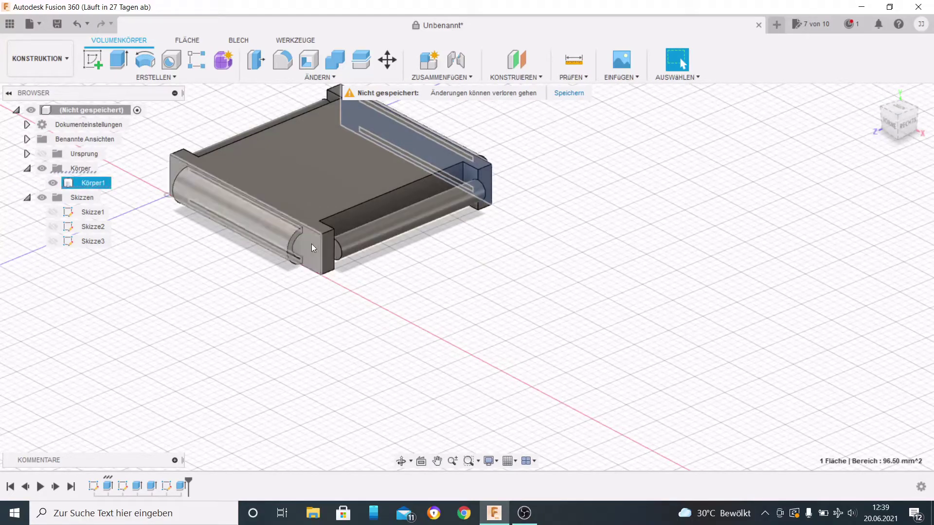
{"action": "left_click", "coordinate": [308, 244], "text": "shift"}
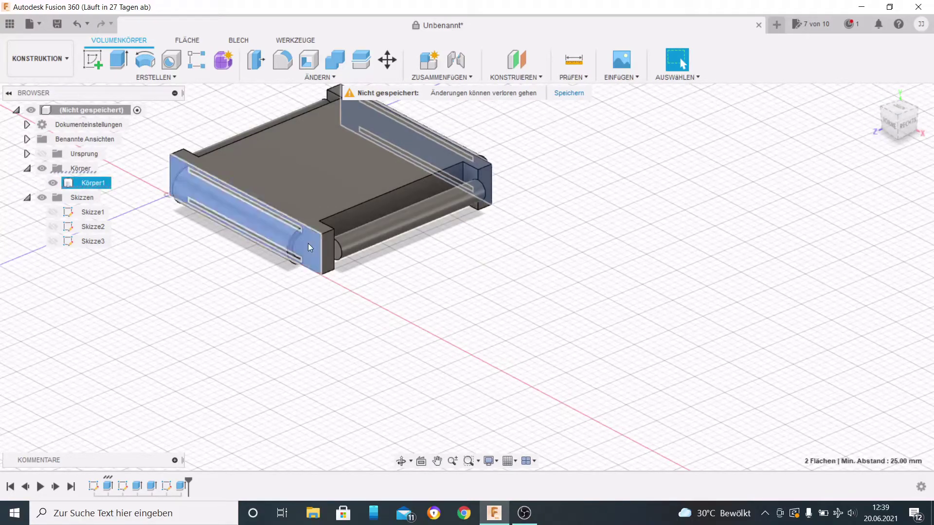
{"action": "left_click", "coordinate": [125, 60]}
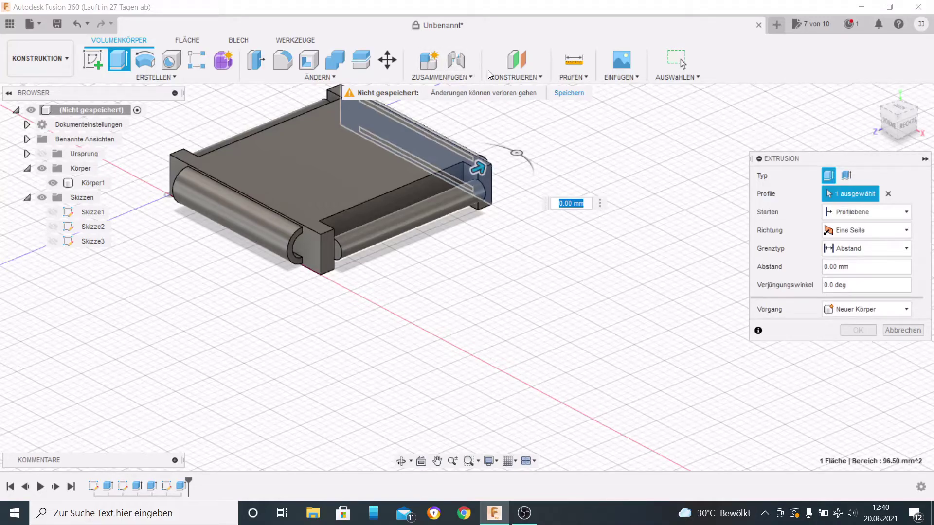
{"action": "type", "text": "-1"}
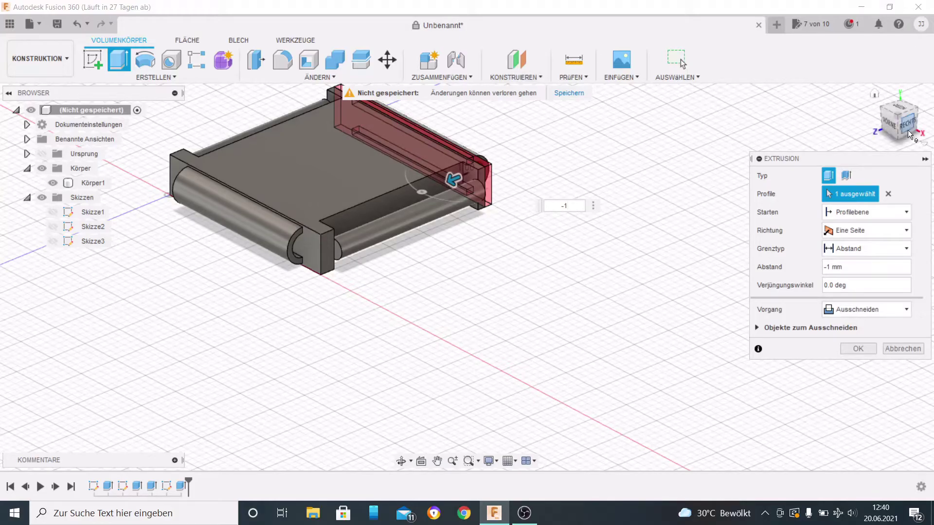
{"action": "middle_click_drag", "start_coordinate": [905, 127], "coordinate": [914, 136], "text": "shift"}
{"action": "middle_click_drag", "start_coordinate": [467, 277], "coordinate": [564, 217], "text": "shift"}
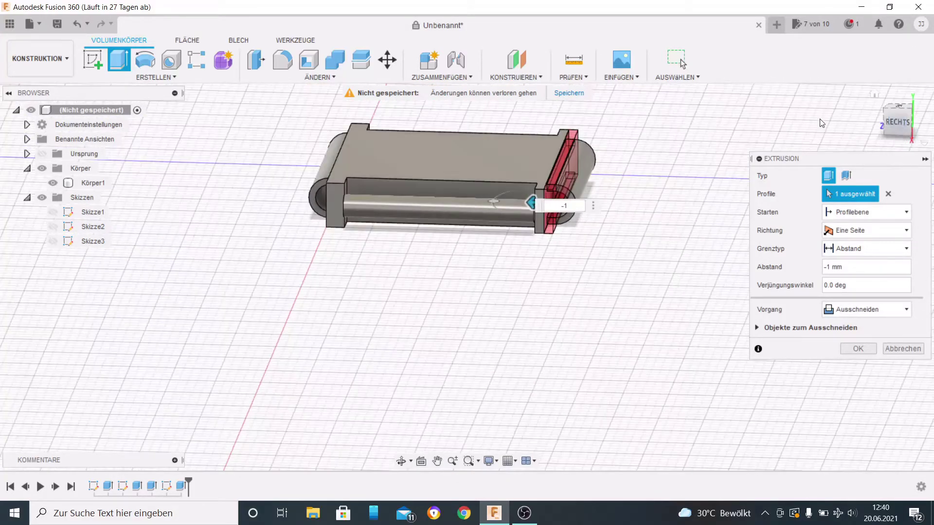
{"action": "scroll", "coordinate": [564, 217], "scroll_direction": "up", "scroll_amount": 3}
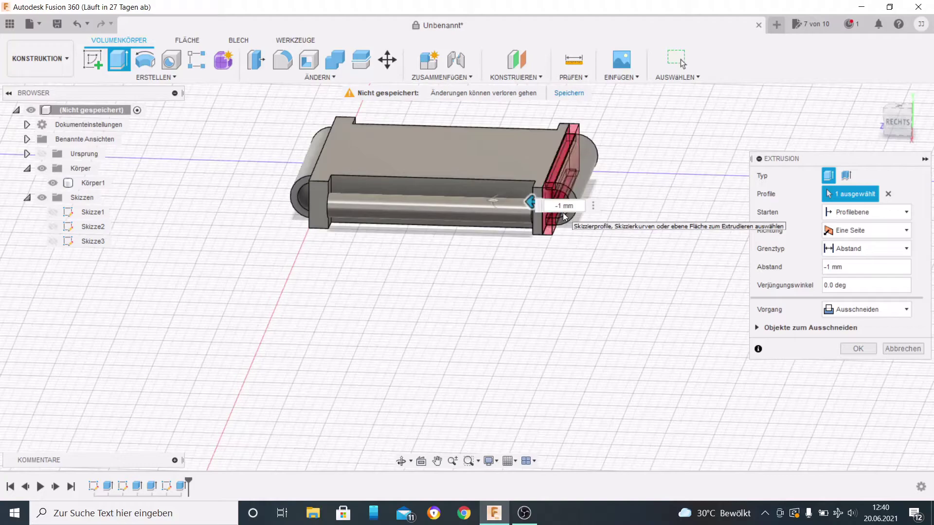
{"action": "key", "text": "Return"}
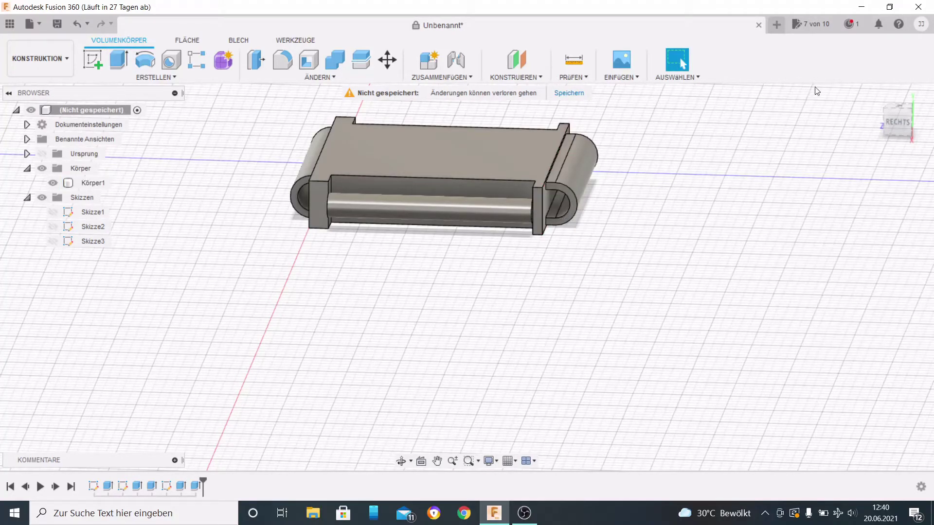
- Cut the tile's front end face 1 mm deep with a -1 extrude
{"action": "left_click", "coordinate": [891, 121]}
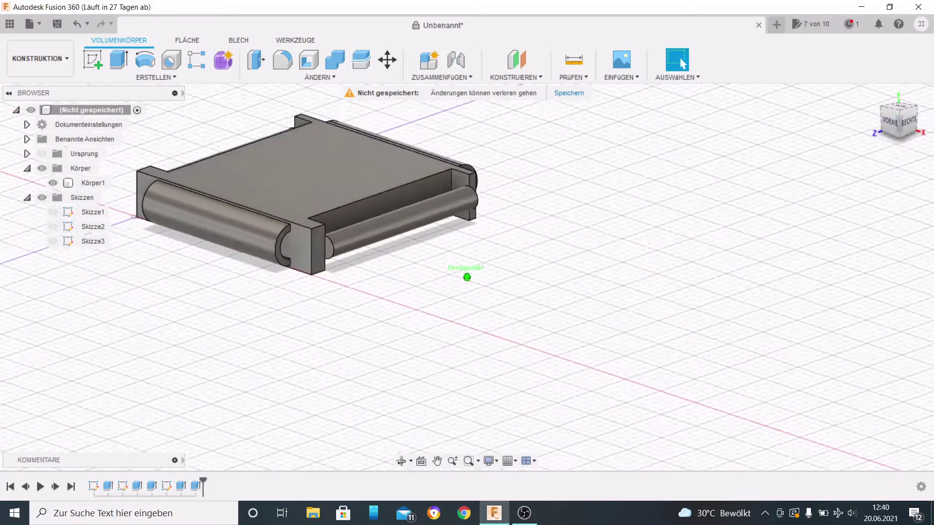
{"action": "left_click", "coordinate": [305, 234]}
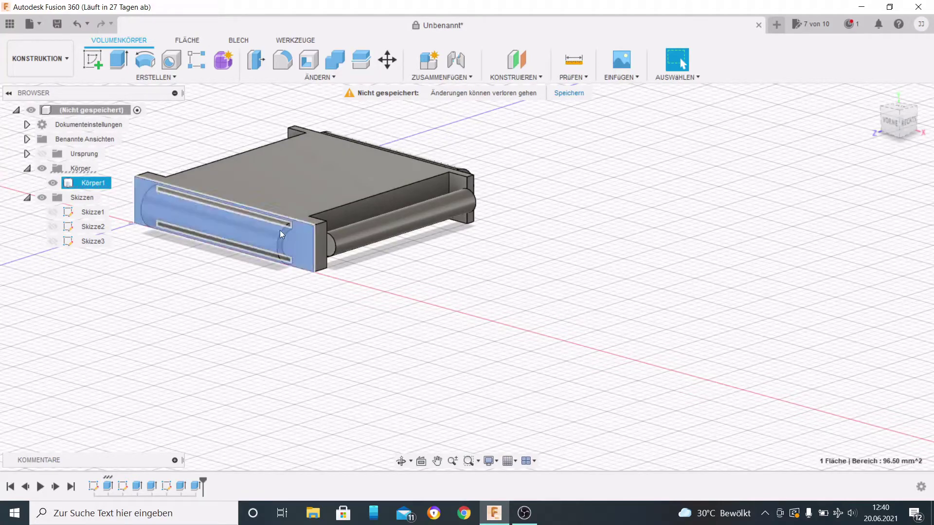
{"action": "left_click", "coordinate": [119, 61]}
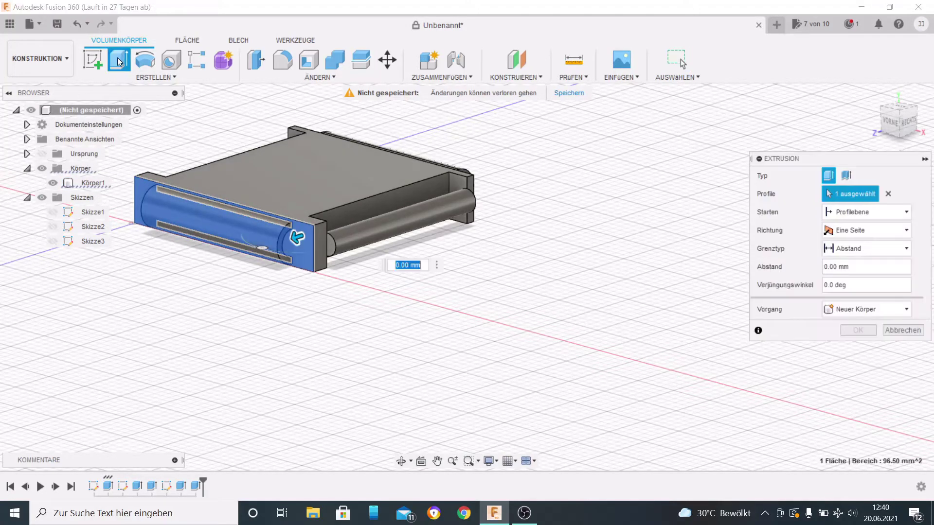
{"action": "type", "text": "-1"}
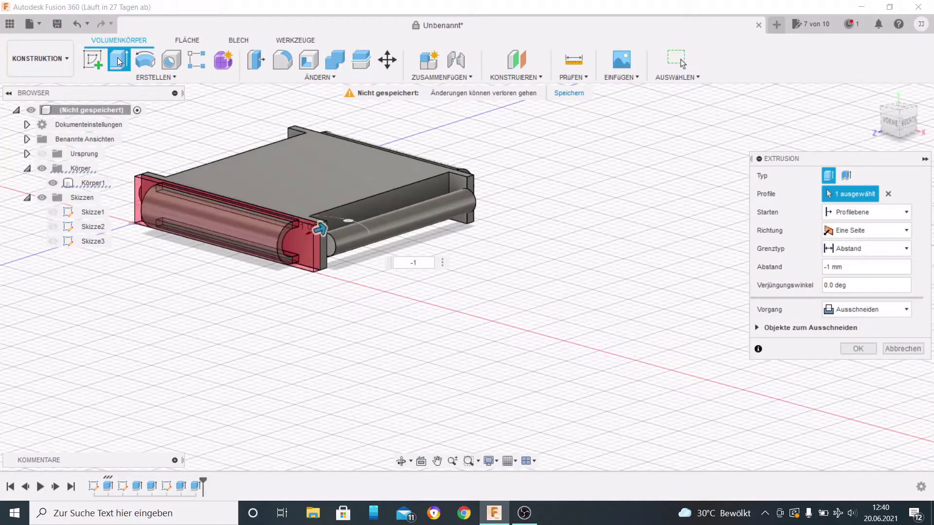
{"action": "key", "text": "Return"}
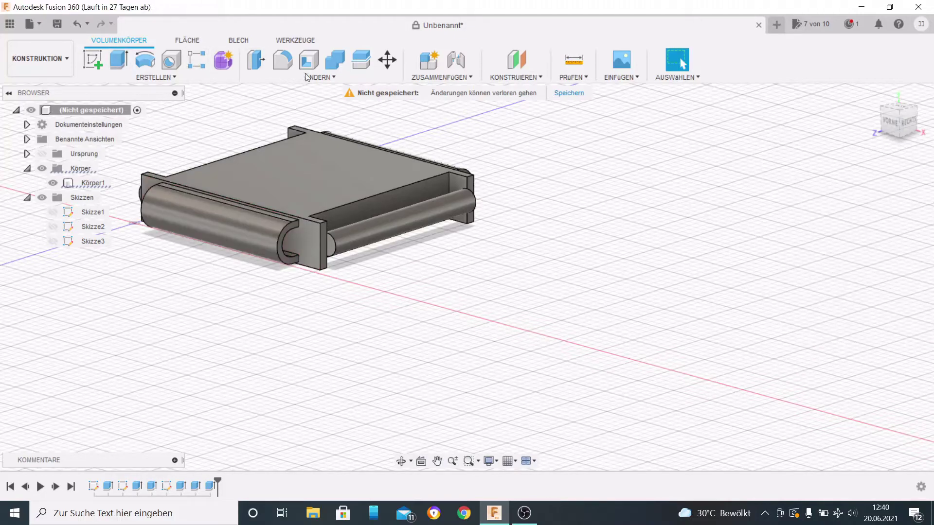
- Inspect the model from above and collapse the Skizzen folder in the browser
{"action": "left_click", "coordinate": [906, 122]}
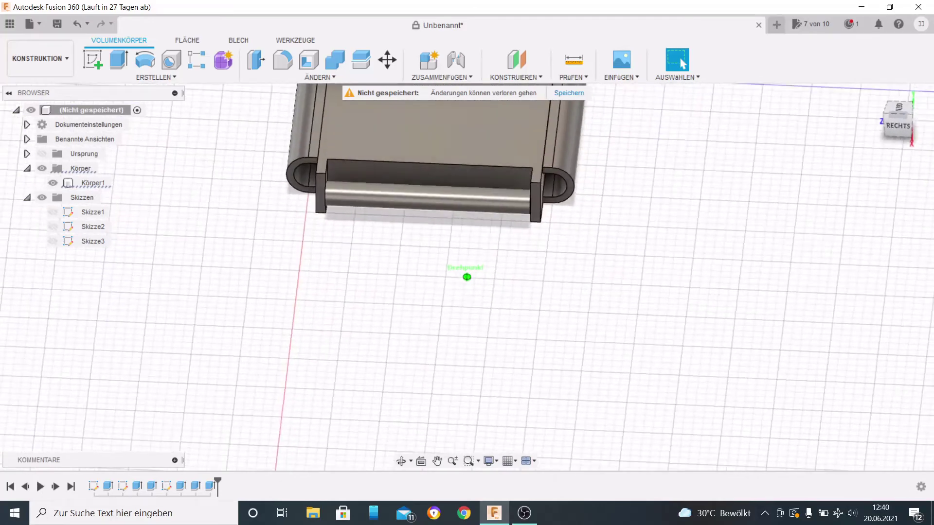
{"action": "mouse_move", "coordinate": [467, 277]}
{"action": "middle_mouse_down", "text": "shift"}
{"action": "mouse_move", "coordinate": [486, 233]}
{"action": "mouse_move", "coordinate": [477, 253]}
{"action": "mouse_move", "coordinate": [484, 265]}
{"action": "middle_mouse_up", "text": "shift"}
{"action": "scroll", "coordinate": [795, 272], "scroll_direction": "down", "scroll_amount": 3}
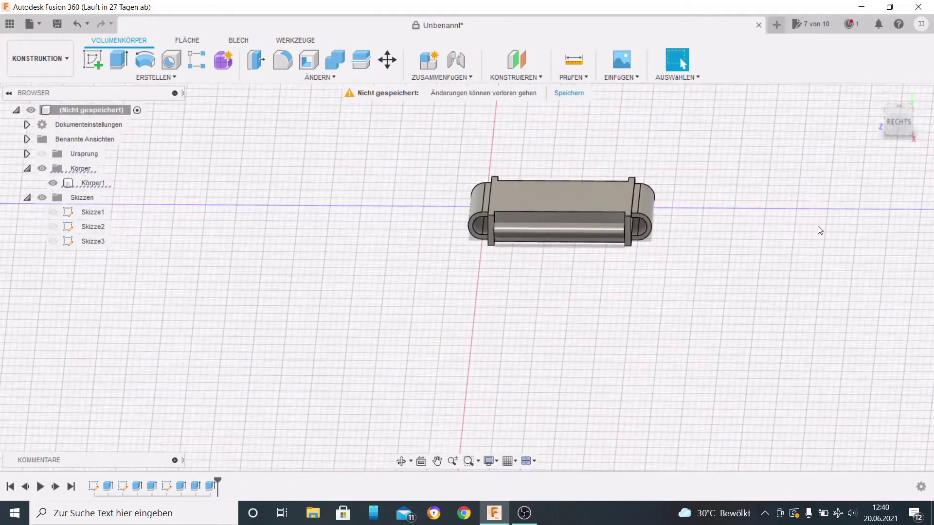
{"action": "left_click_drag", "start_coordinate": [897, 121], "coordinate": [892, 161]}
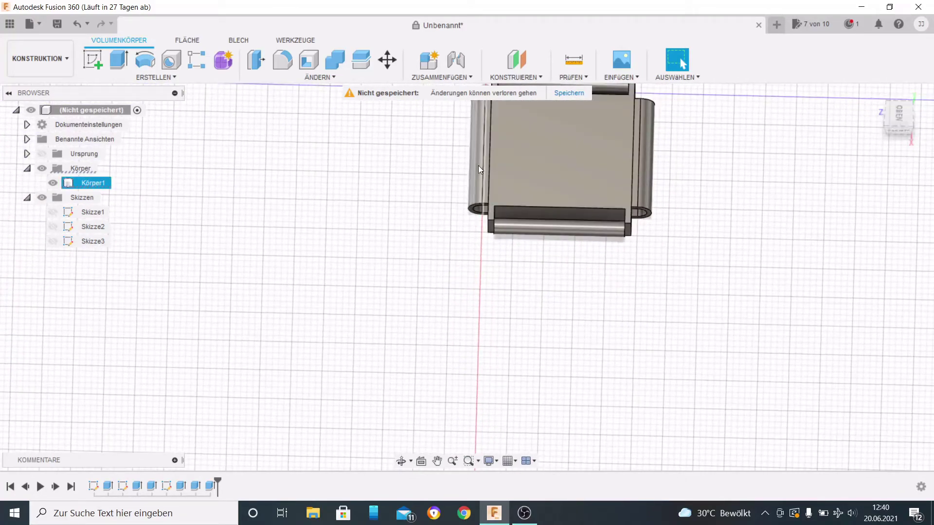
{"action": "left_click", "coordinate": [27, 198]}
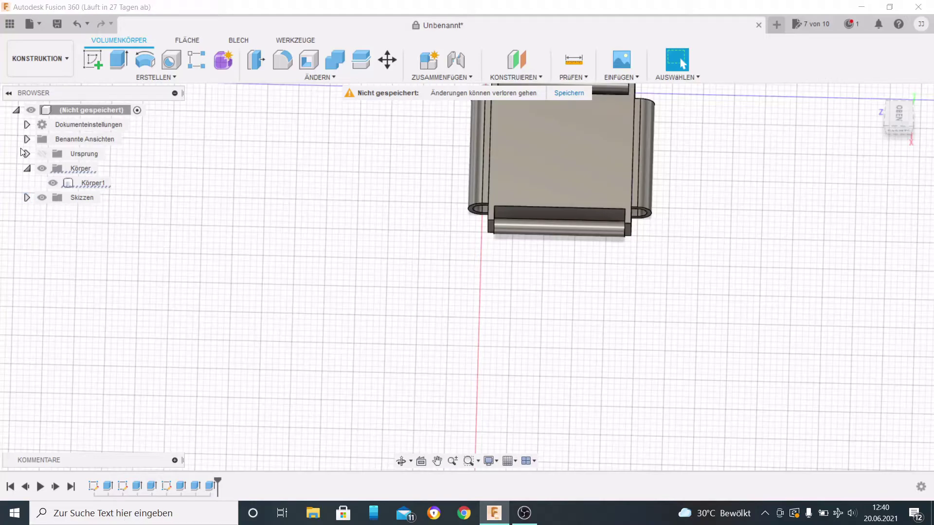
- Copy body Körper1 and paste it as a new body, Körper2
{"action": "right_click", "coordinate": [96, 188]}
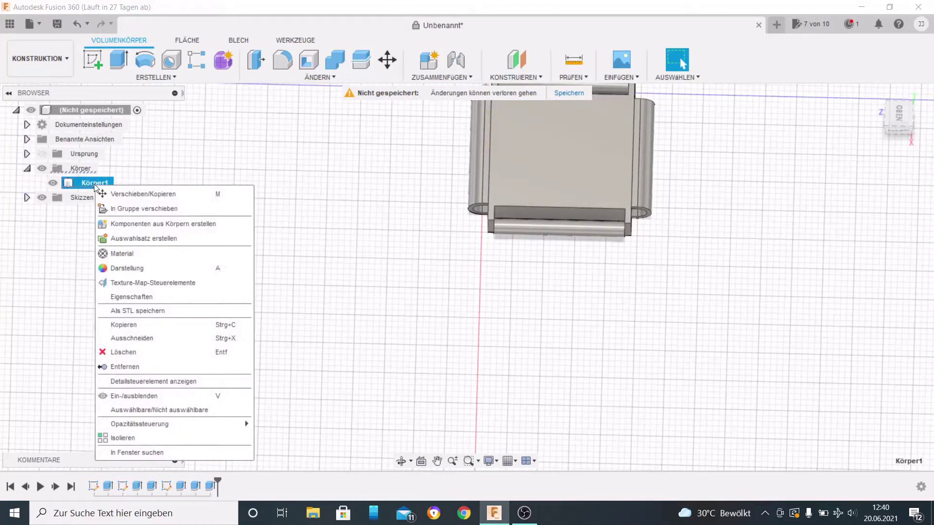
{"action": "left_click", "coordinate": [125, 322]}
{"action": "left_click", "coordinate": [348, 198]}
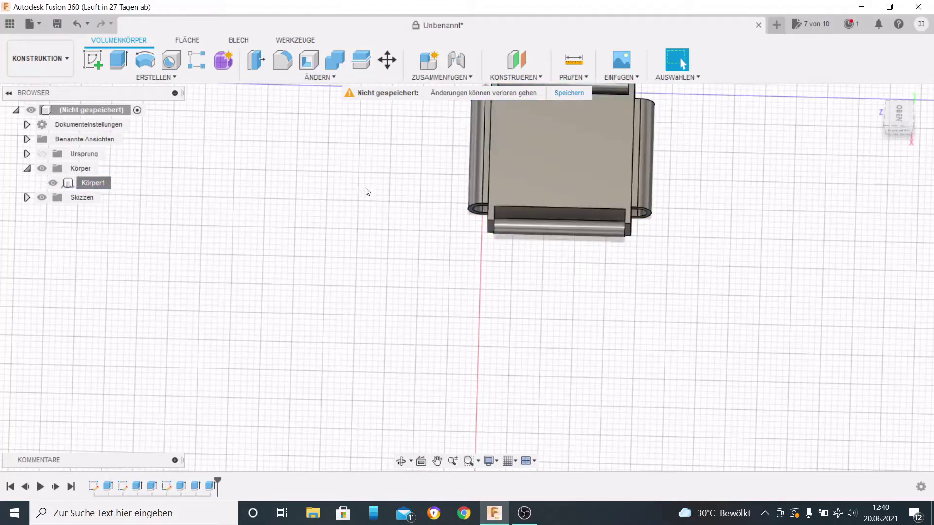
{"action": "right_click", "coordinate": [367, 192]}
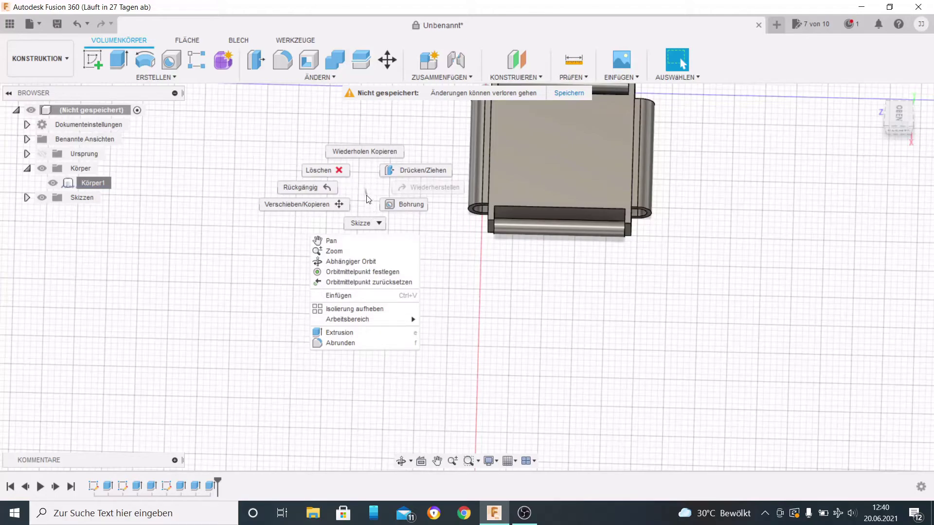
{"action": "left_click", "coordinate": [350, 296]}
- Move Körper2 -25 mm along Z so it sits beside the first tile
{"action": "scroll", "coordinate": [350, 298], "scroll_direction": "down", "scroll_amount": 5}
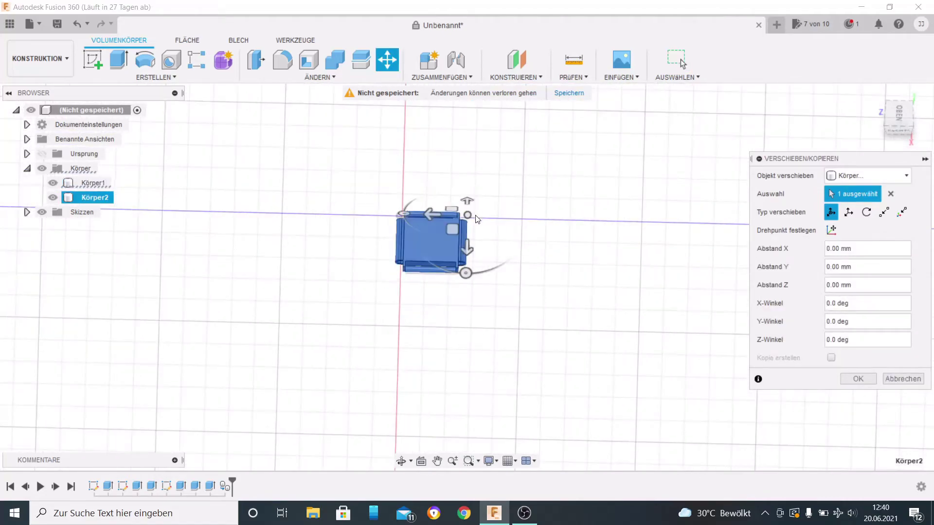
{"action": "scroll", "coordinate": [473, 229], "scroll_direction": "up", "scroll_amount": 5}
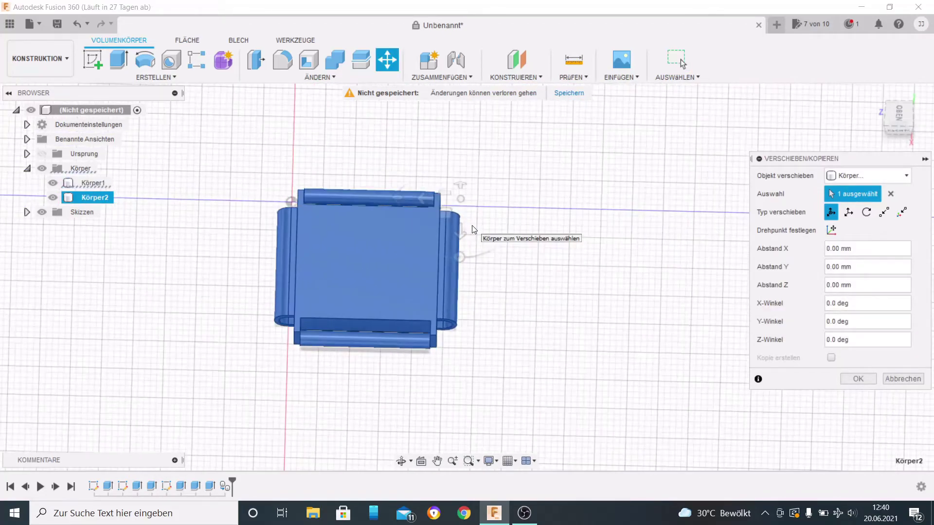
{"action": "scroll", "coordinate": [452, 225], "scroll_direction": "up", "scroll_amount": 1}
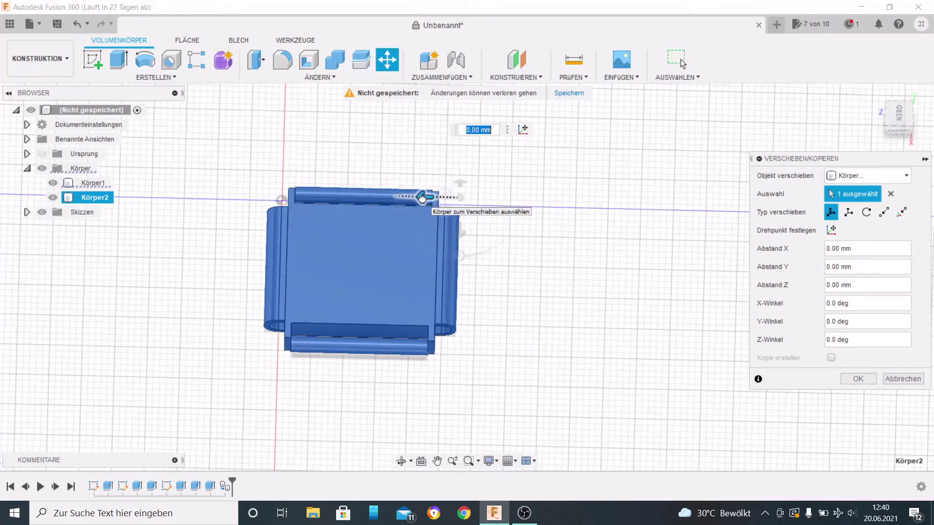
{"action": "left_click_drag", "start_coordinate": [427, 199], "coordinate": [584, 216]}
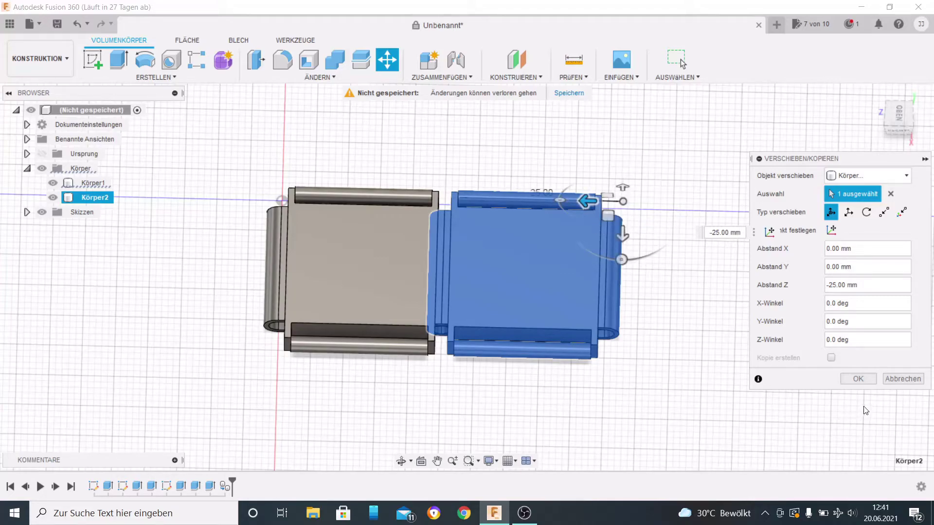
{"action": "left_click", "coordinate": [866, 384]}
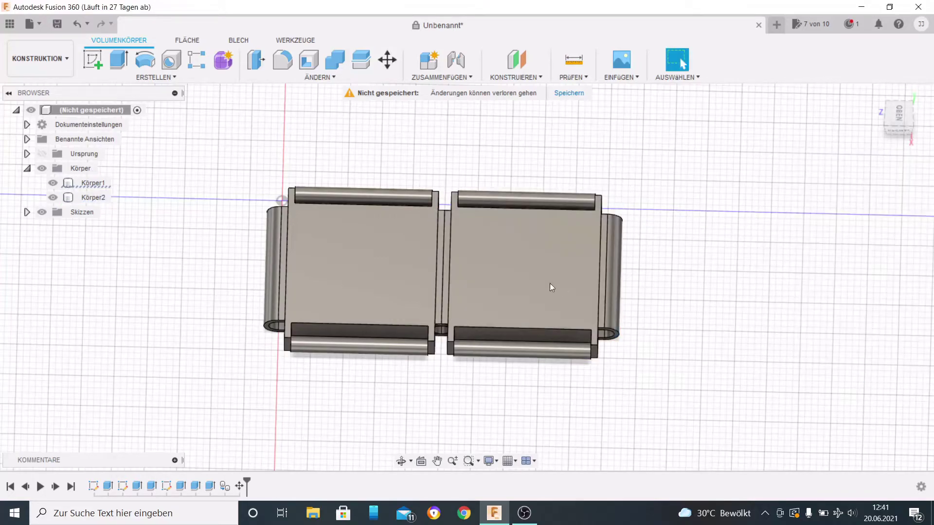
- Rotate Körper2 -90° about Z with the Move tool
{"action": "left_click", "coordinate": [387, 60]}
{"action": "left_click", "coordinate": [524, 263]}
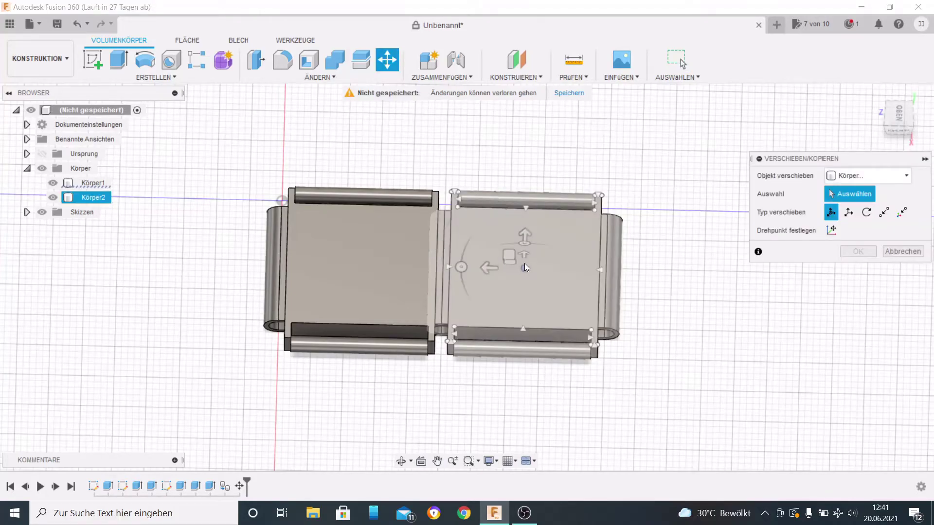
{"action": "left_click", "coordinate": [526, 266]}
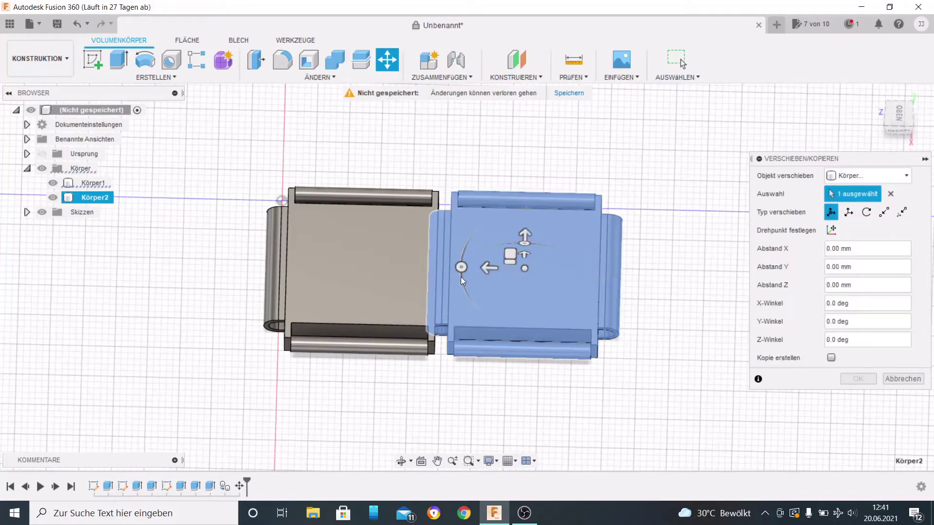
{"action": "left_click_drag", "start_coordinate": [459, 267], "coordinate": [526, 213]}
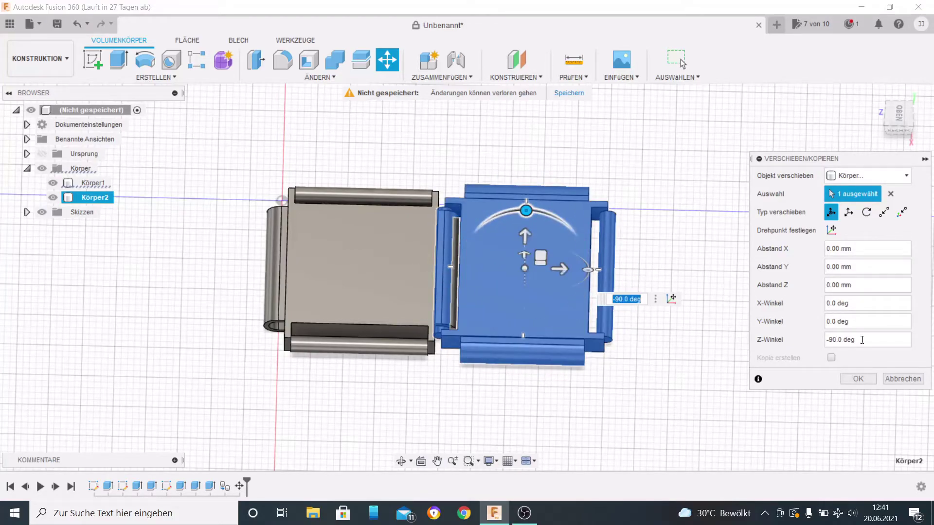
{"action": "left_click", "coordinate": [858, 378]}
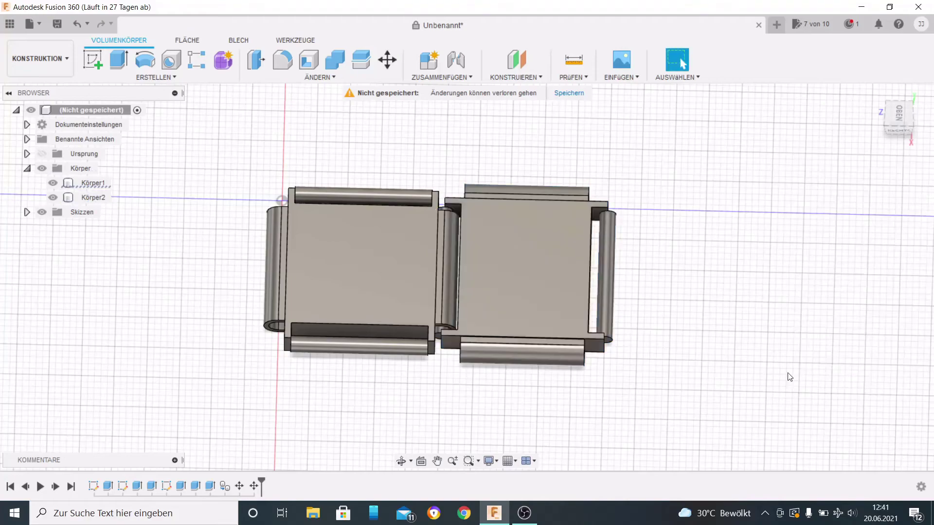
- Select Körper2 and zoom in on the hinge where the two tiles meet
{"action": "left_click", "coordinate": [497, 354]}
{"action": "scroll", "coordinate": [497, 354], "scroll_direction": "down", "scroll_amount": 5}
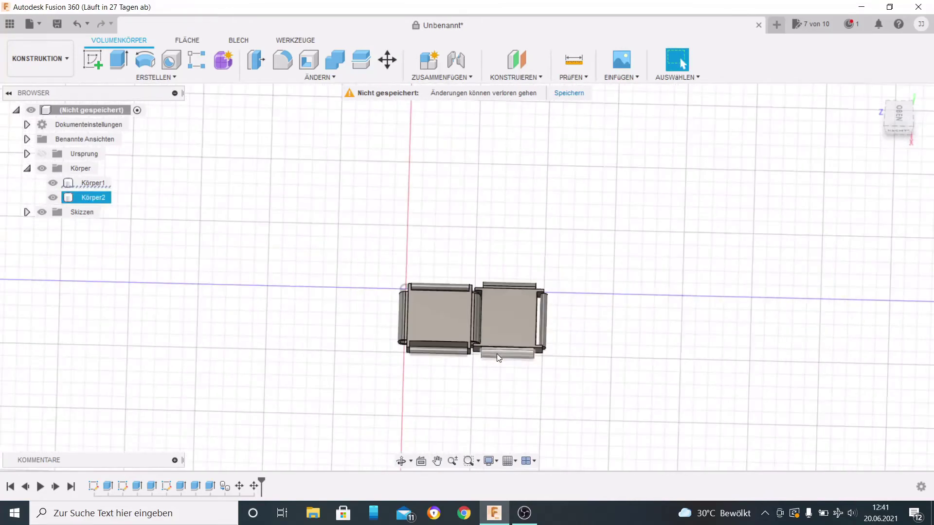
{"action": "scroll", "coordinate": [497, 354], "scroll_direction": "up", "scroll_amount": 5}
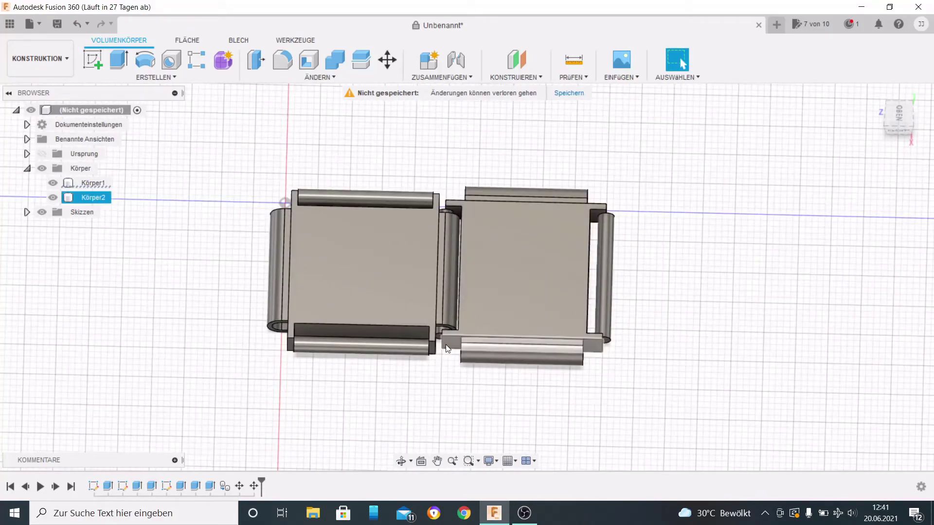
{"action": "scroll", "coordinate": [444, 350], "scroll_direction": "up", "scroll_amount": 5}
{"action": "scroll", "coordinate": [445, 345], "scroll_direction": "up", "scroll_amount": 1}
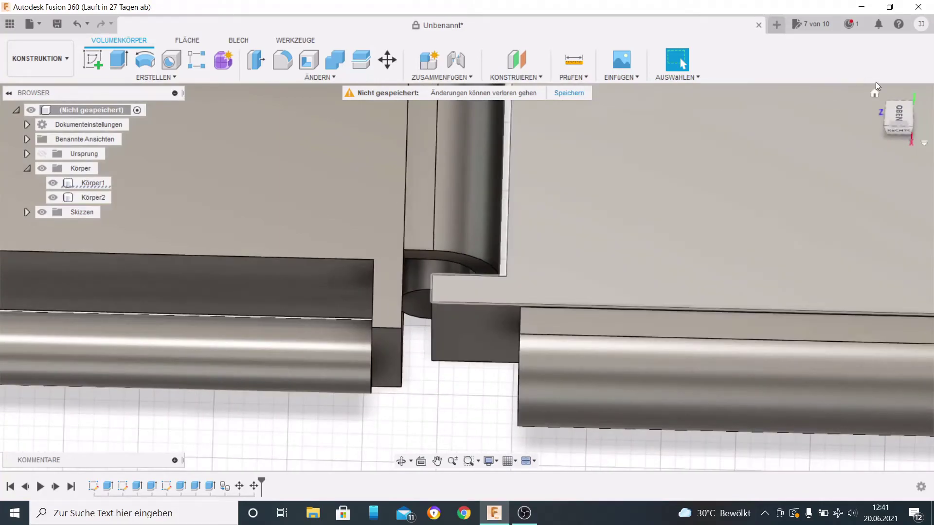
- Drag Cura's layer slider from layer 3 up through the infill layers to about layer 26
{"action": "left_click", "coordinate": [896, 120]}
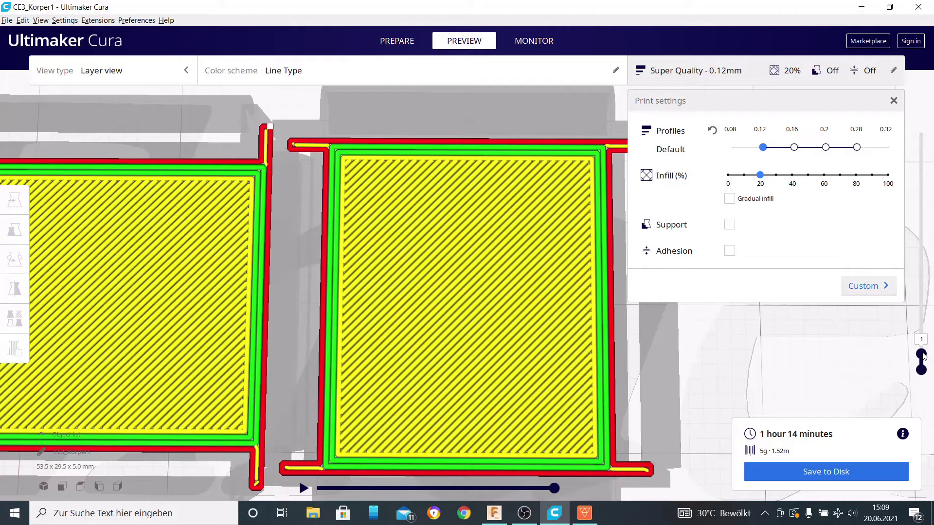
{"action": "left_click_drag", "start_coordinate": [922, 347], "coordinate": [923, 345]}
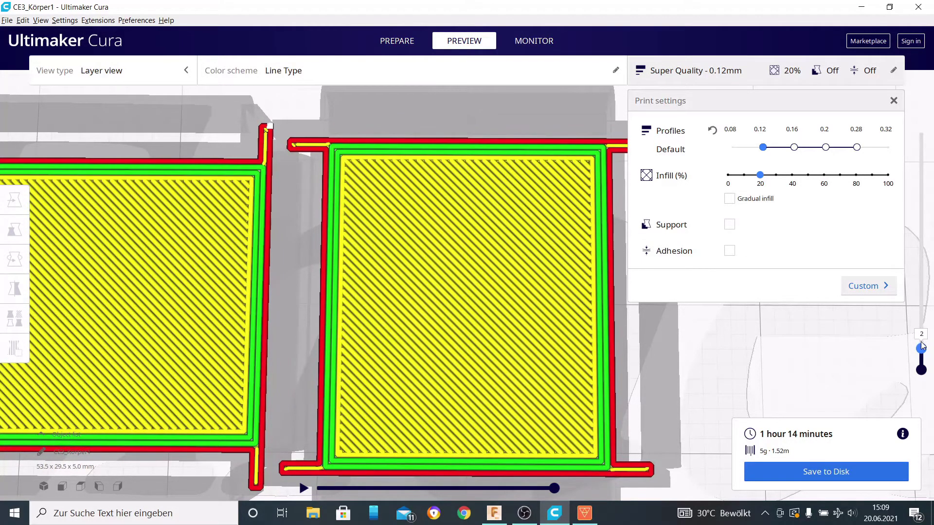
{"action": "left_click_drag", "start_coordinate": [922, 350], "coordinate": [928, 342]}
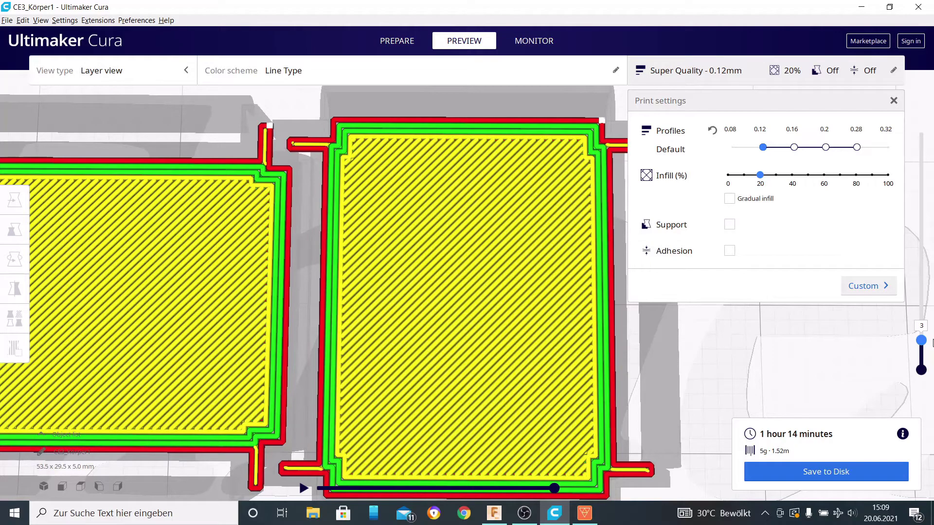
{"action": "left_click_drag", "start_coordinate": [926, 344], "coordinate": [925, 290]}
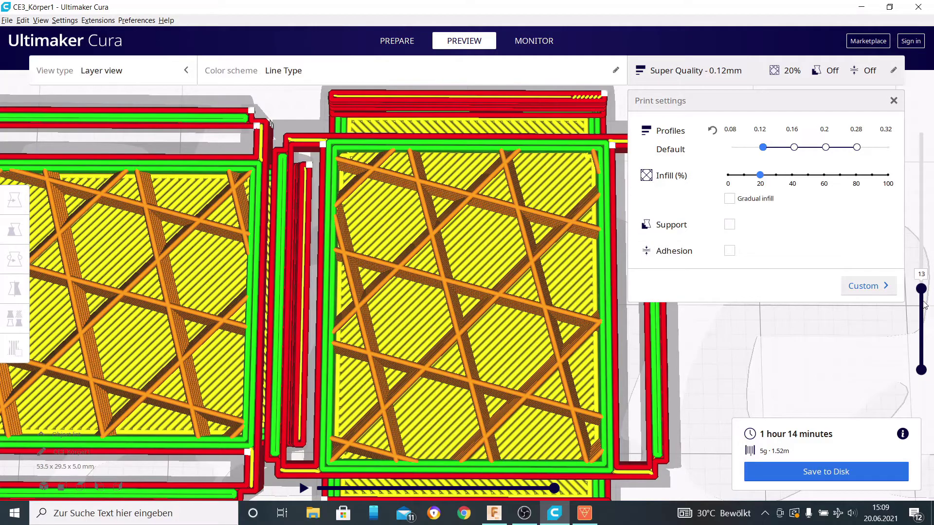
{"action": "mouse_move", "coordinate": [921, 289]}
{"action": "left_mouse_down"}
{"action": "mouse_move", "coordinate": [920, 305]}
{"action": "mouse_move", "coordinate": [921, 295]}
{"action": "left_mouse_up"}
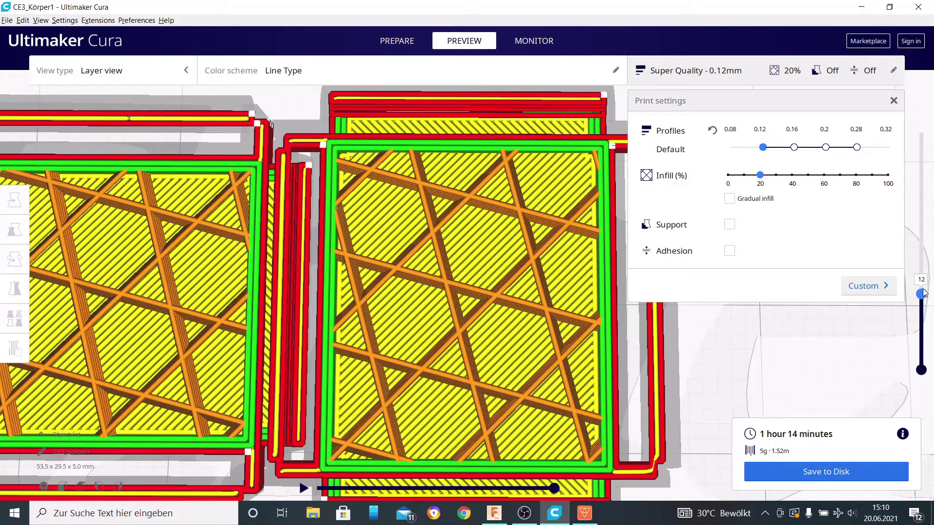
{"action": "left_click_drag", "start_coordinate": [923, 292], "coordinate": [927, 264]}
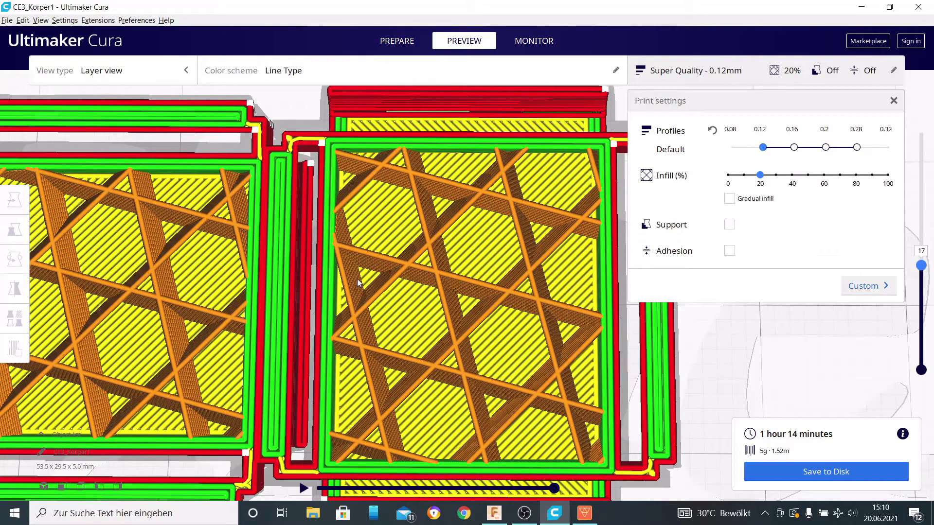
{"action": "scroll", "coordinate": [256, 369], "scroll_direction": "up", "scroll_amount": 2}
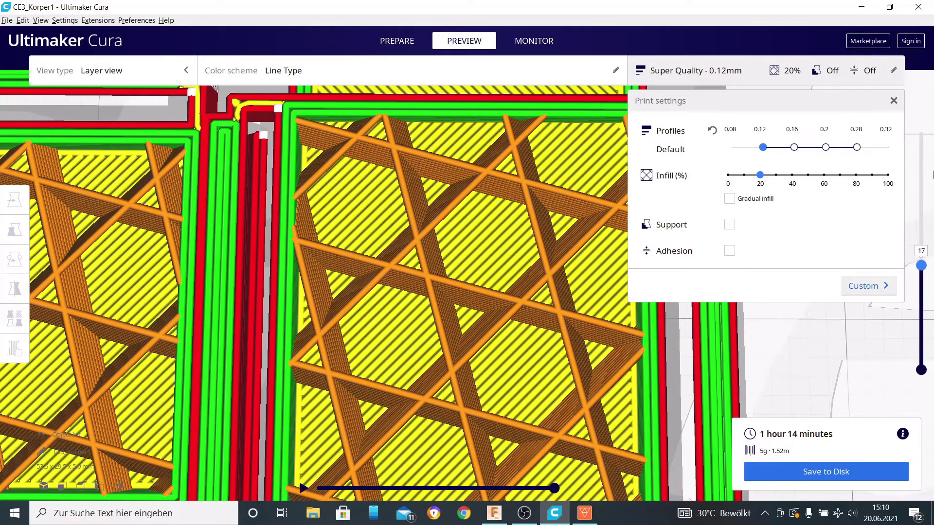
{"action": "left_click_drag", "start_coordinate": [923, 272], "coordinate": [931, 191]}
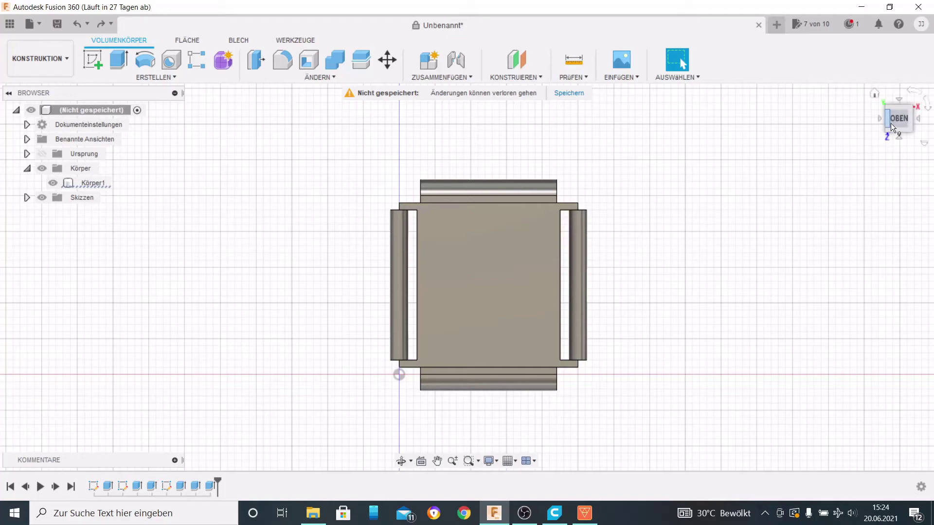
- Extrude-cut Körper1's front end face behind the lower knuckle 1 mm deep
{"action": "left_click_drag", "start_coordinate": [897, 120], "coordinate": [874, 149]}
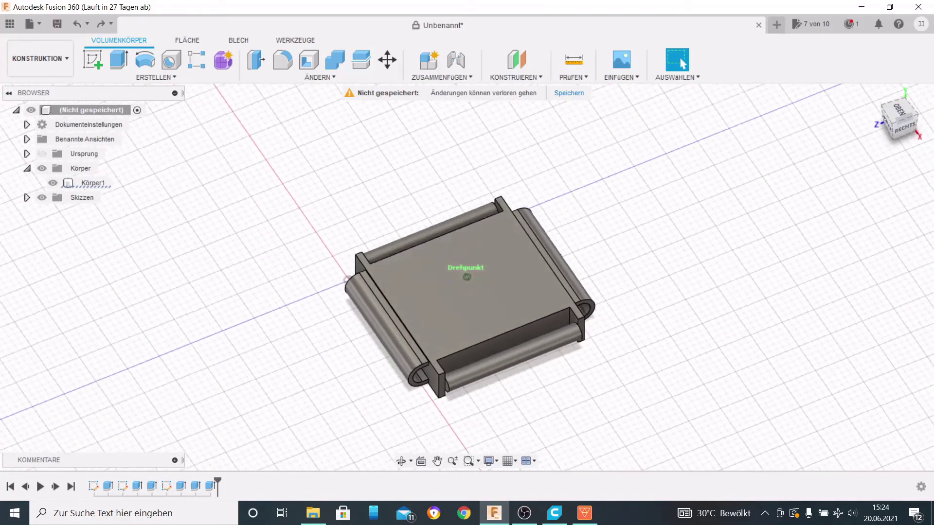
{"action": "scroll", "coordinate": [679, 275], "scroll_direction": "down", "scroll_amount": 2}
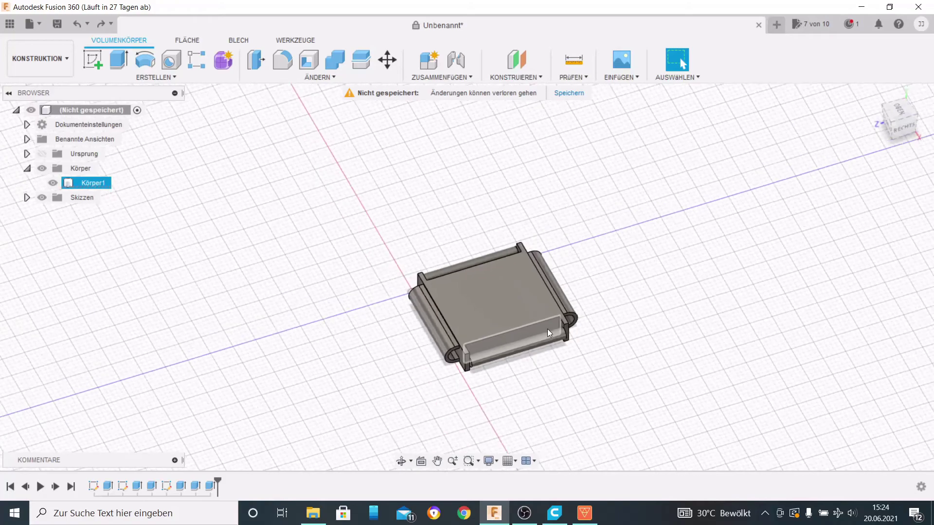
{"action": "scroll", "coordinate": [547, 329], "scroll_direction": "up", "scroll_amount": 10}
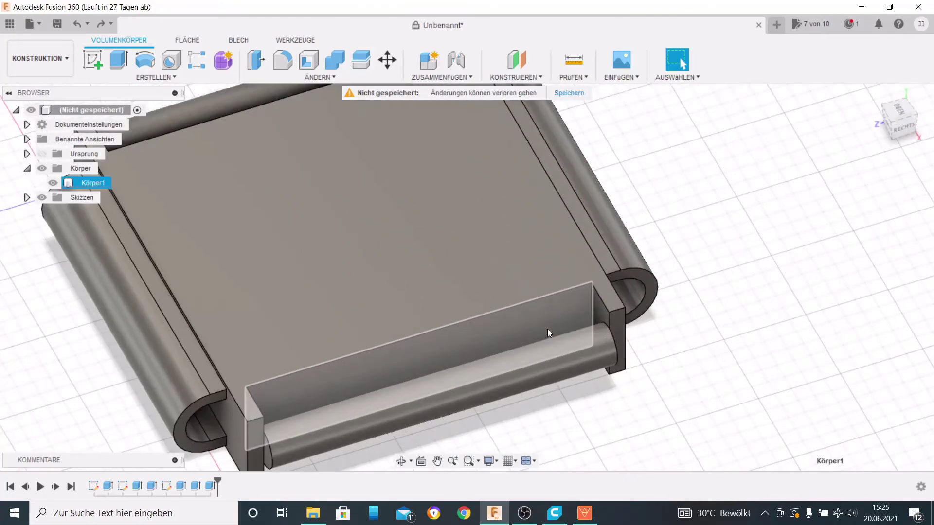
{"action": "left_click", "coordinate": [548, 329]}
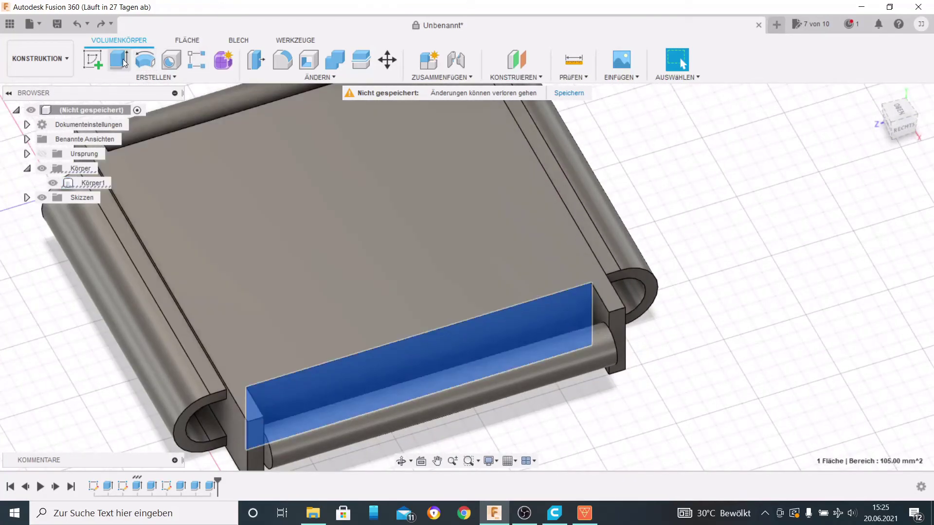
{"action": "left_click", "coordinate": [119, 60]}
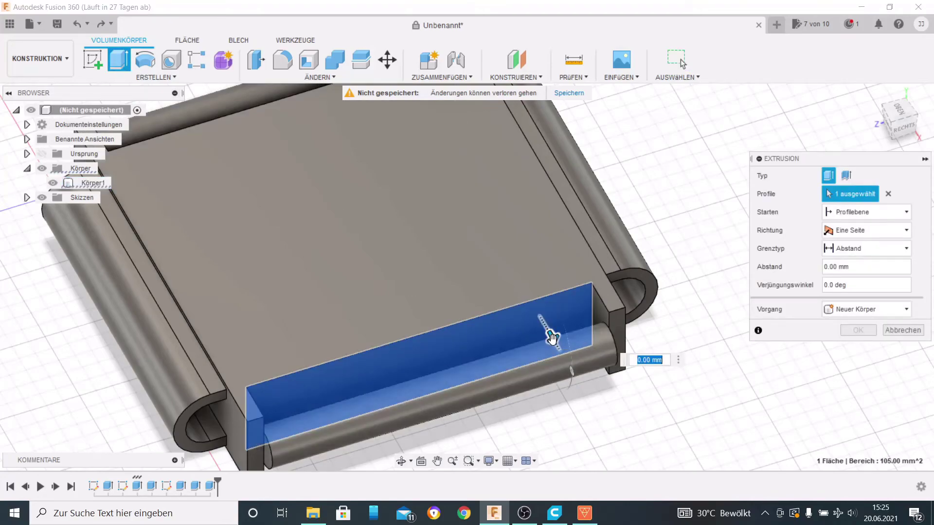
{"action": "left_click_drag", "start_coordinate": [551, 337], "coordinate": [542, 334]}
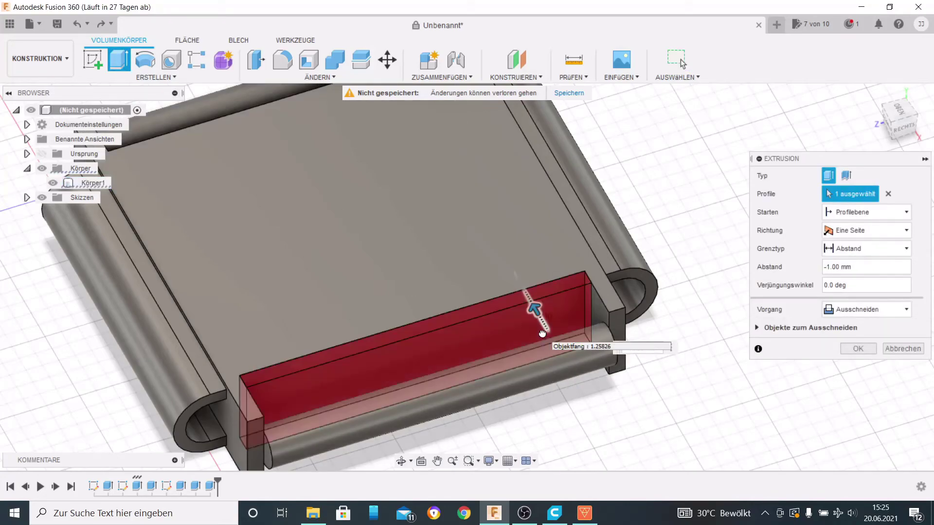
{"action": "key", "text": "Return"}
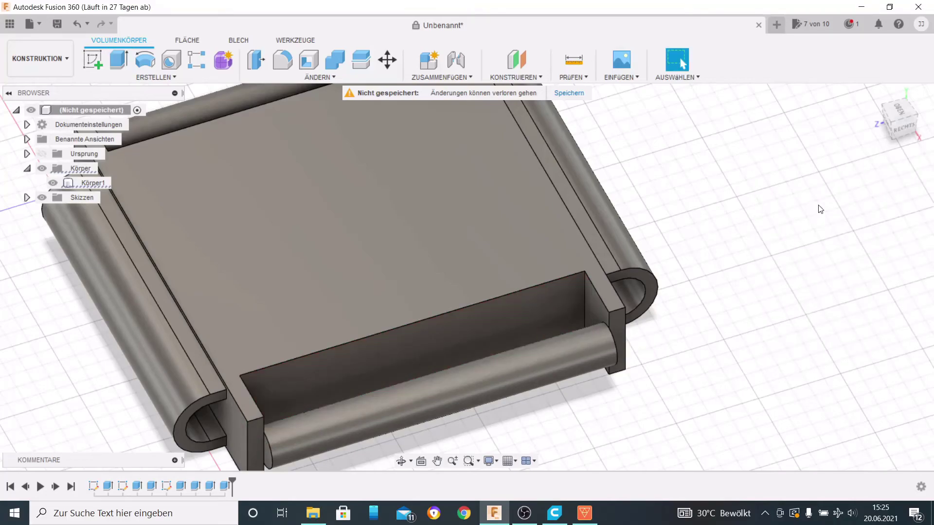
{"action": "left_click_drag", "start_coordinate": [891, 122], "coordinate": [512, 285]}
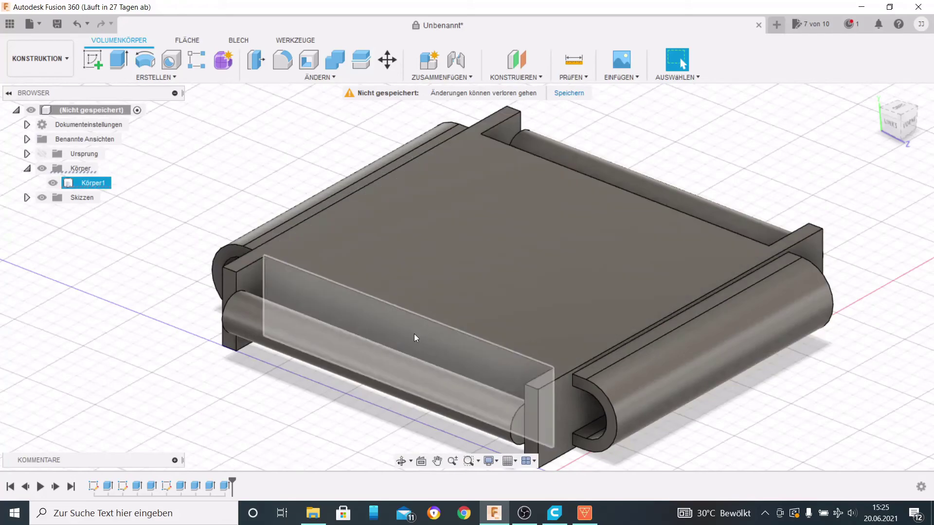